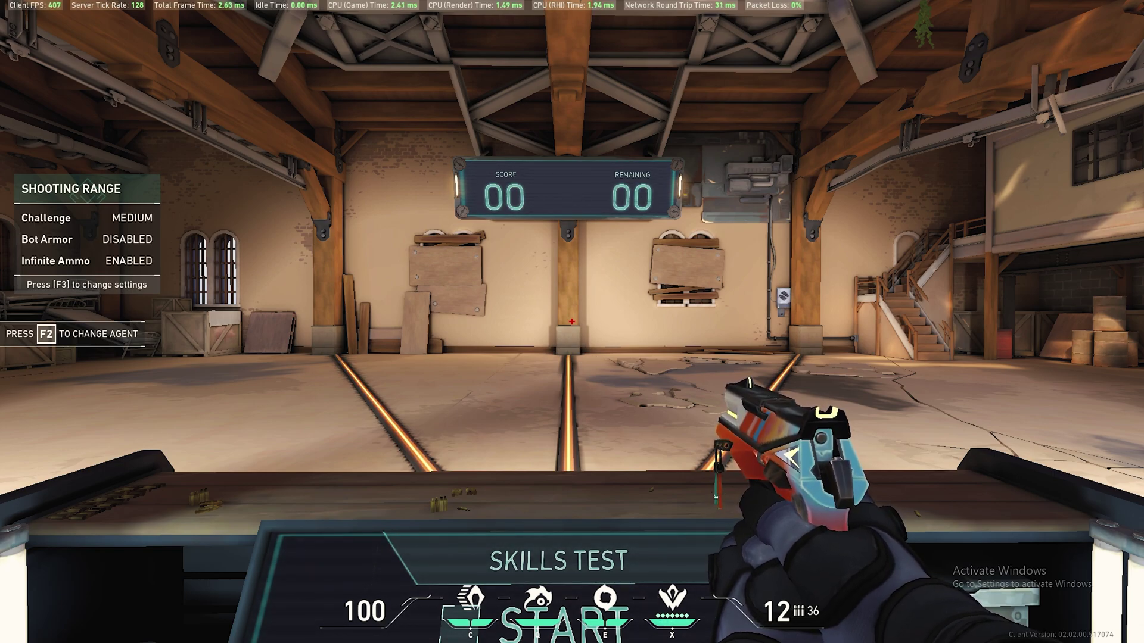
# Step: Set Valorant's in-game Anisotropic Filtering to 1x in the graphics quality settings
pyautogui.press('Escape')
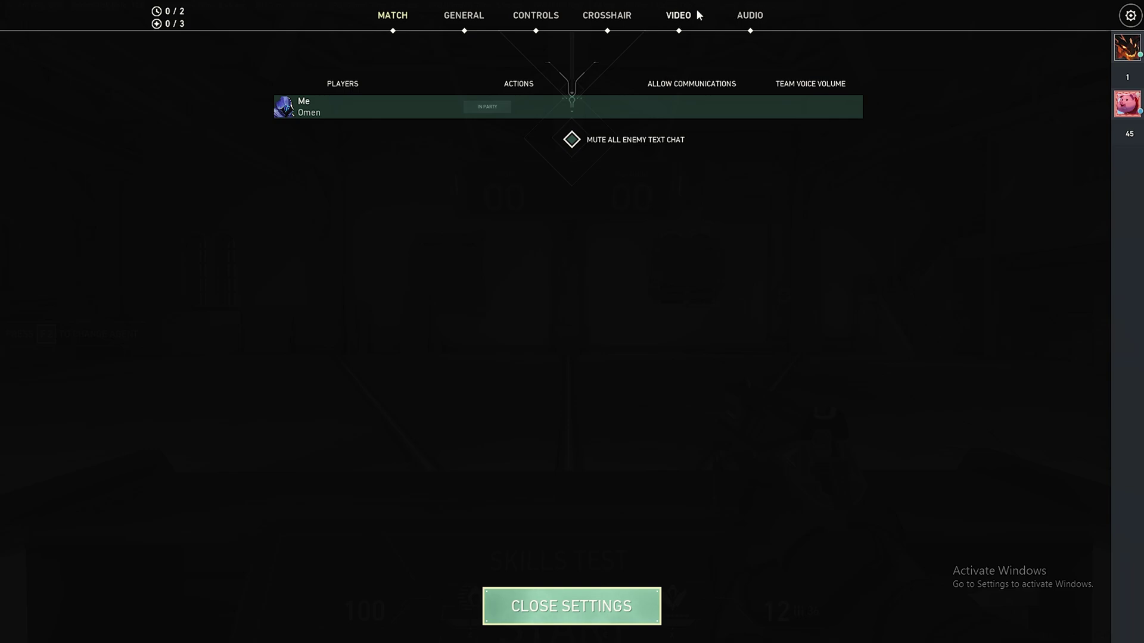
pyautogui.click(679, 18)
pyautogui.click(592, 65)
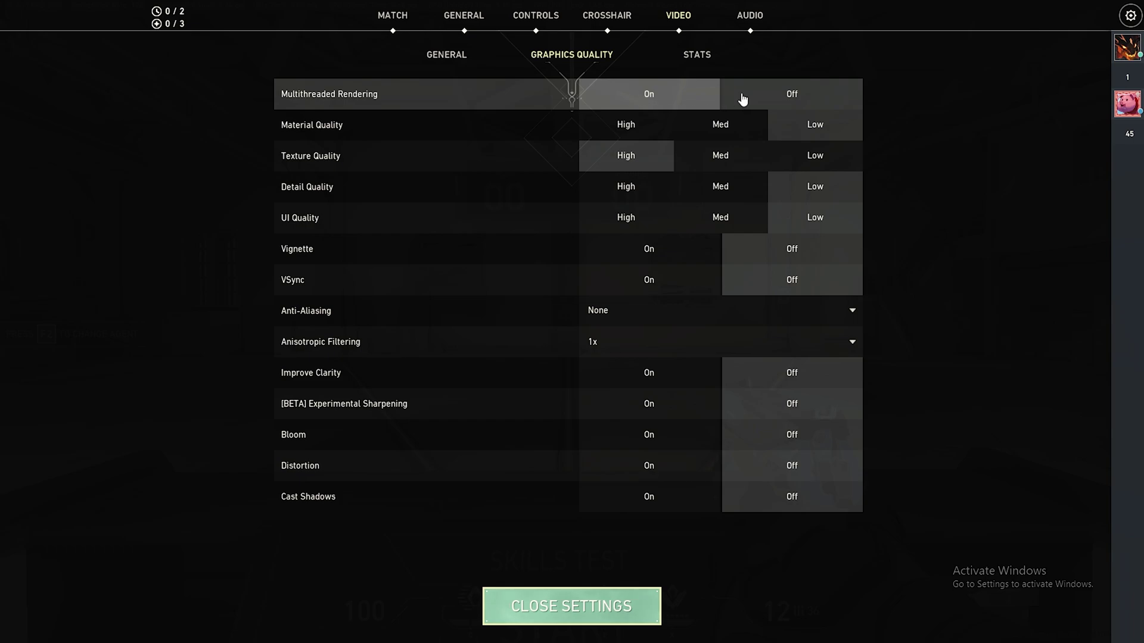
pyautogui.click(795, 99)
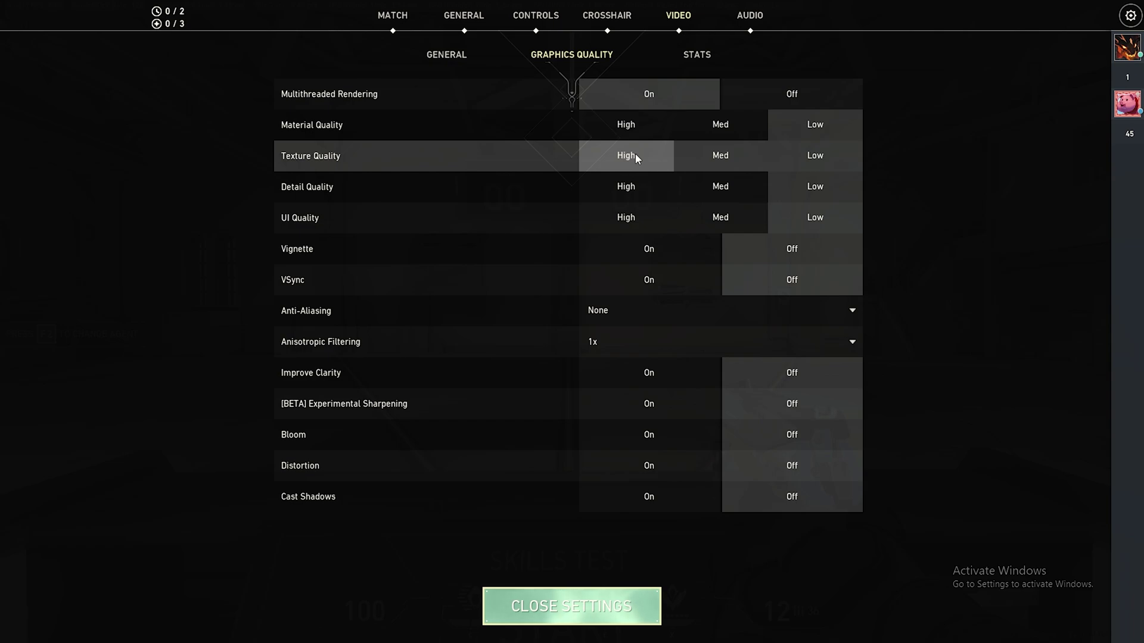
pyautogui.click(854, 348)
pyautogui.click(612, 363)
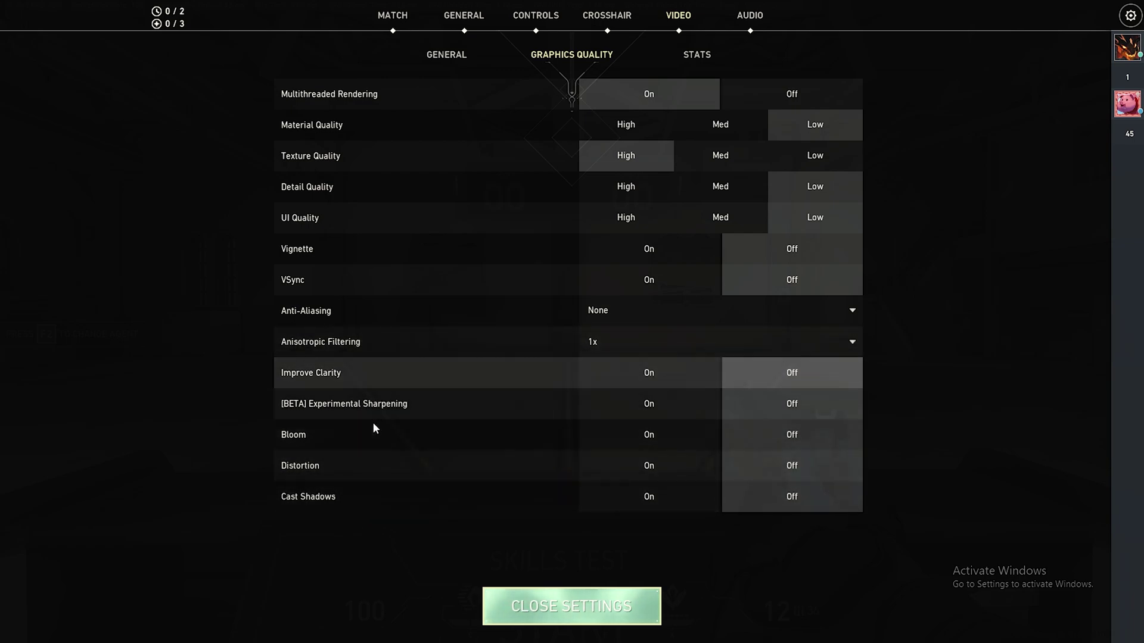
pyautogui.moveTo(382, 415)
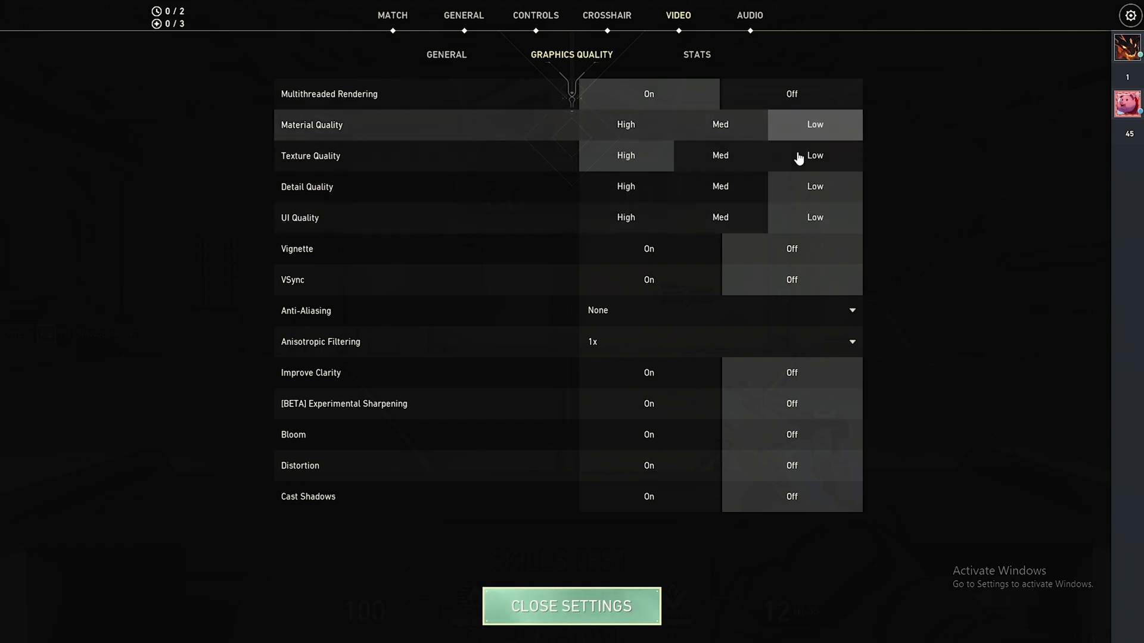
pyautogui.click(598, 619)
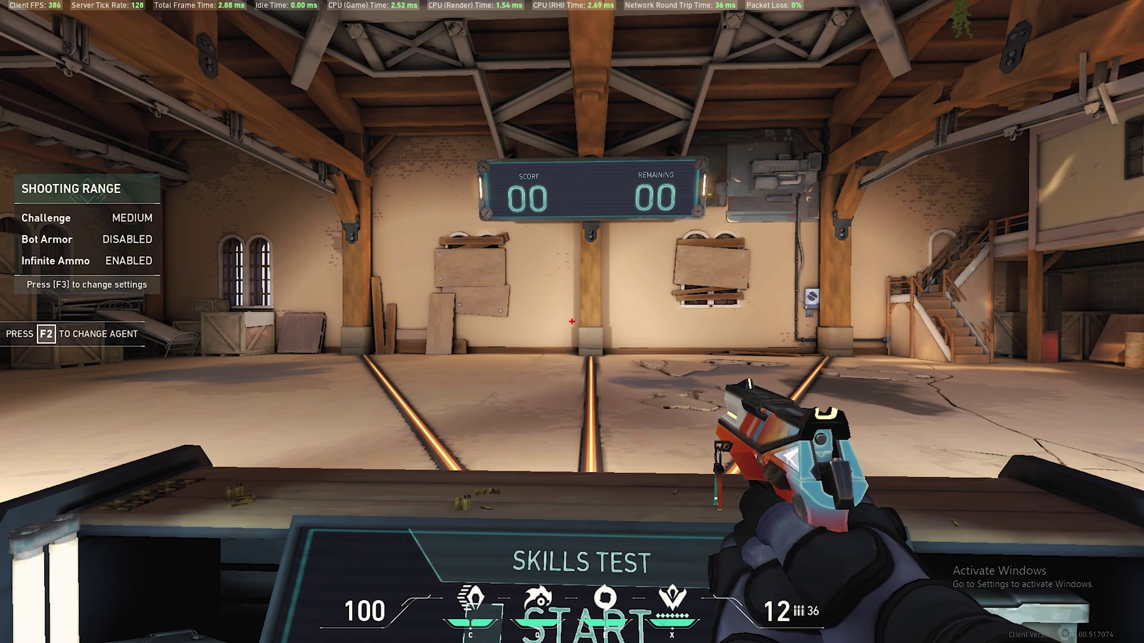
# Step: Briefly raise Detail, UI and Material Quality to High, then set all three back to Low
pyautogui.press('Escape')
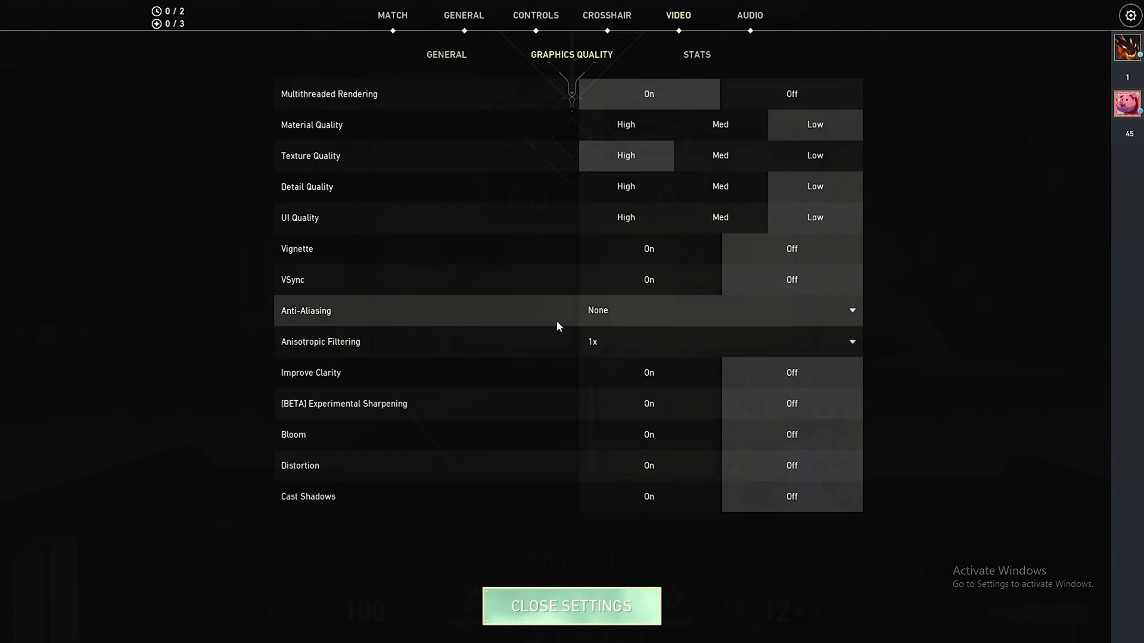
pyautogui.click(619, 186)
pyautogui.click(622, 217)
pyautogui.click(619, 128)
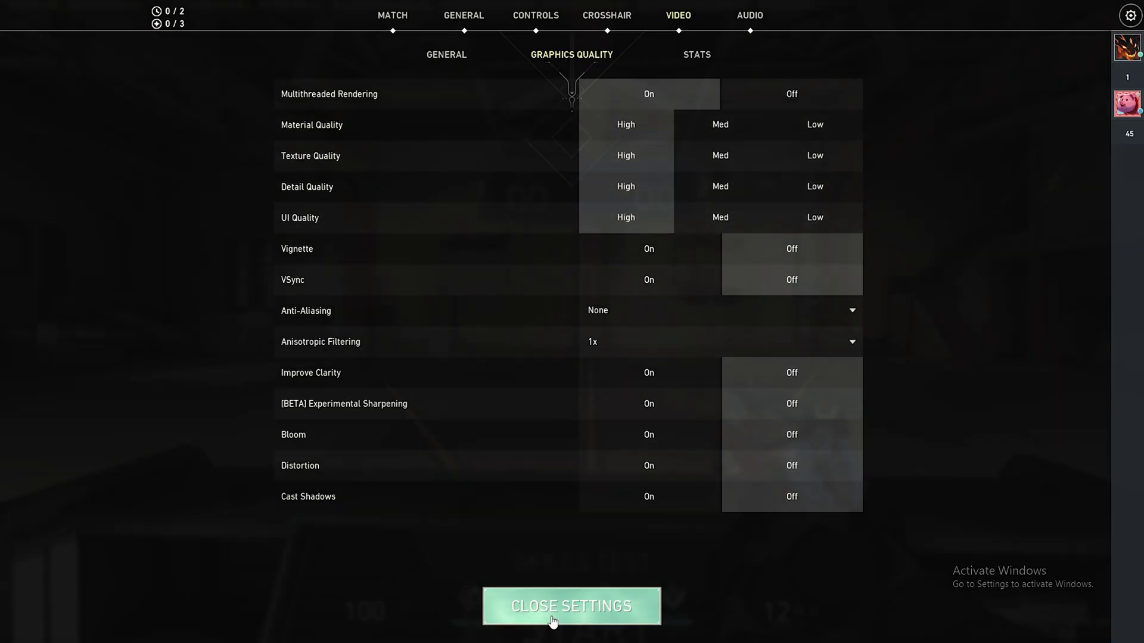
pyautogui.click(556, 613)
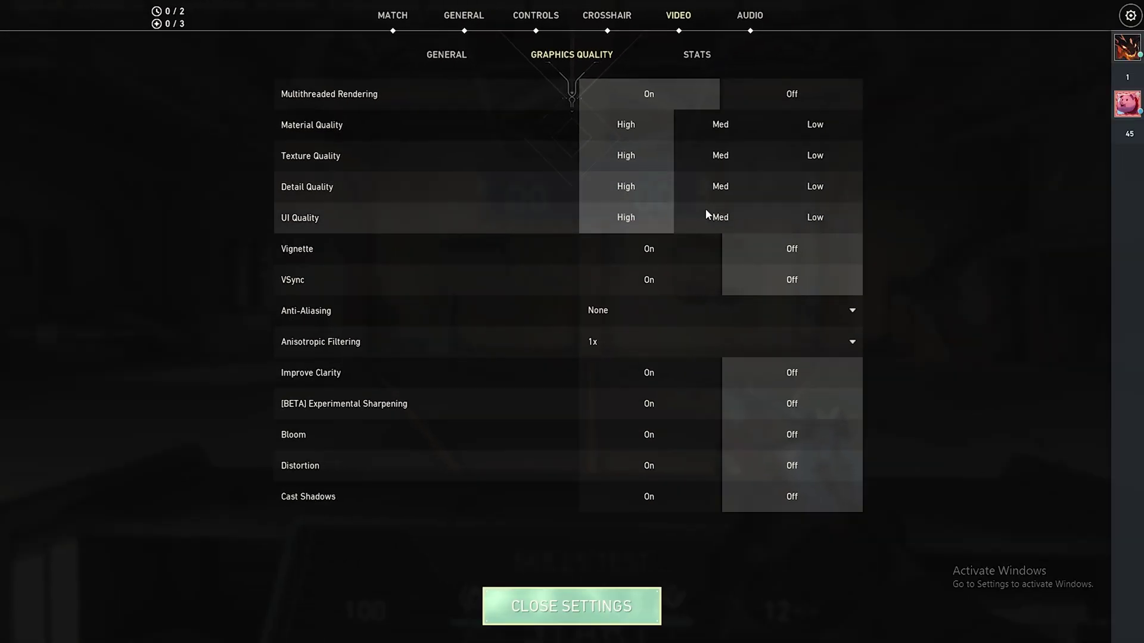
pyautogui.click(815, 186)
pyautogui.click(812, 221)
pyautogui.click(814, 132)
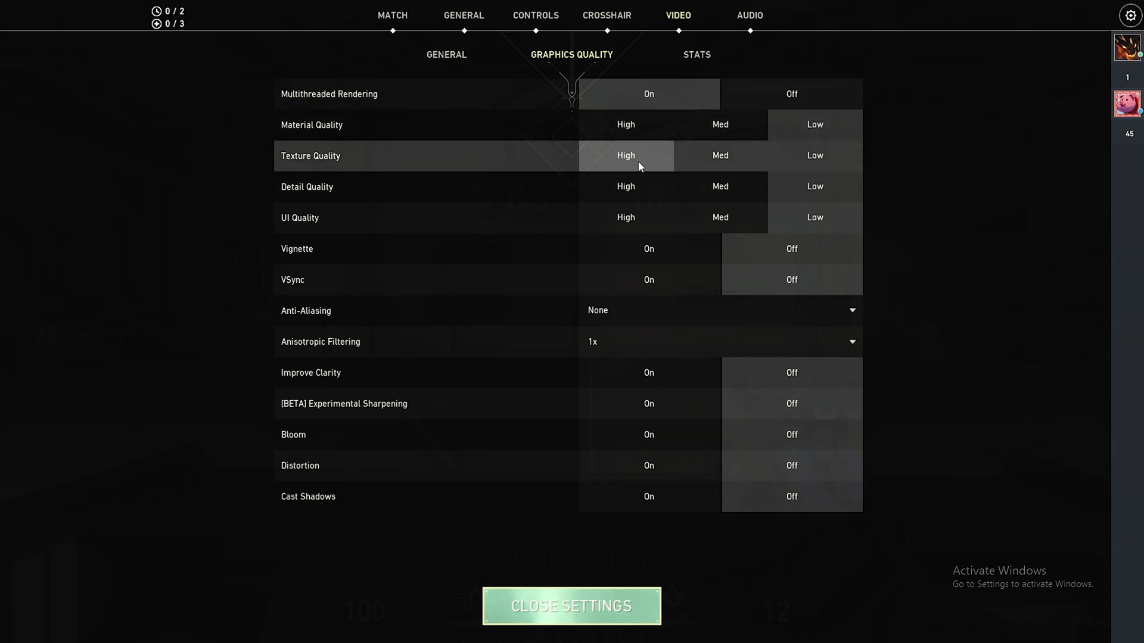
pyautogui.press('Escape')
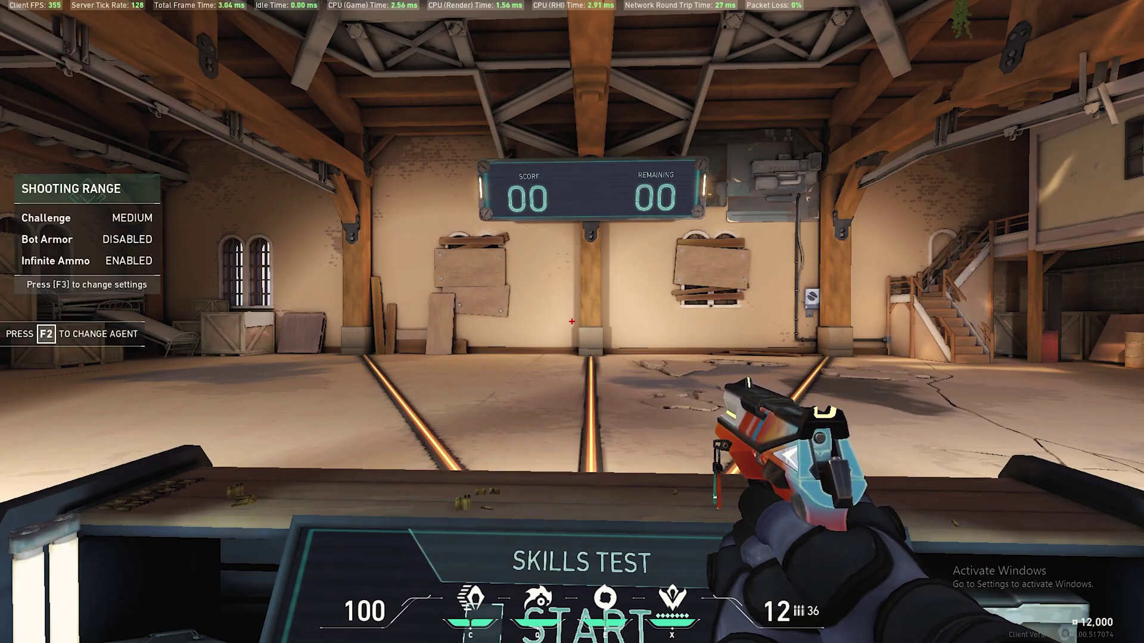
pyautogui.press('Escape')
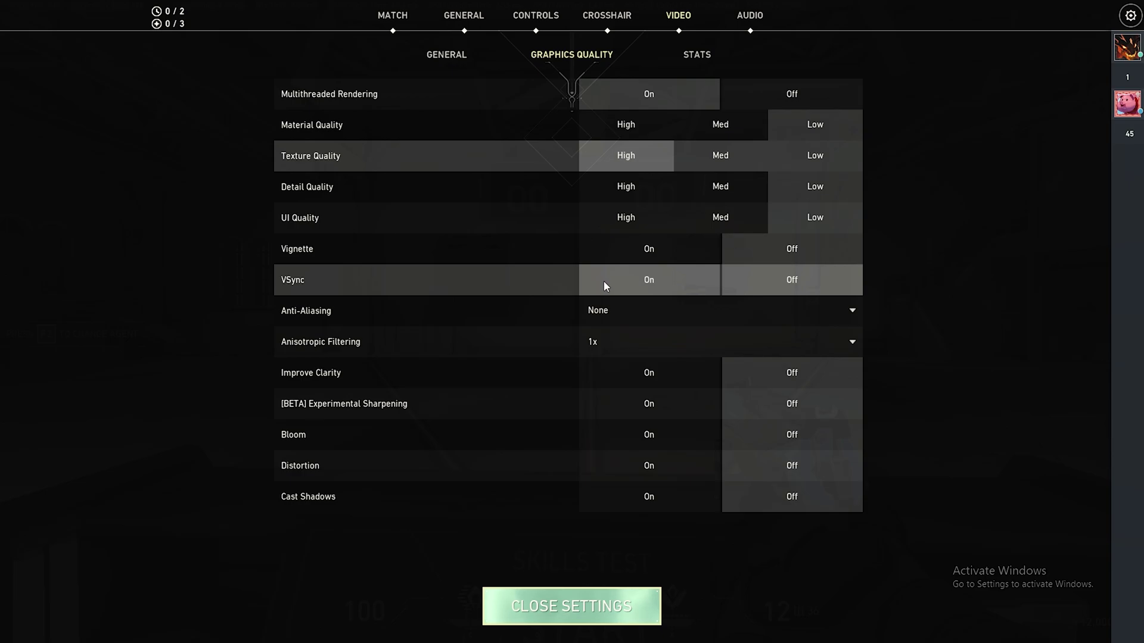
pyautogui.press('Escape')
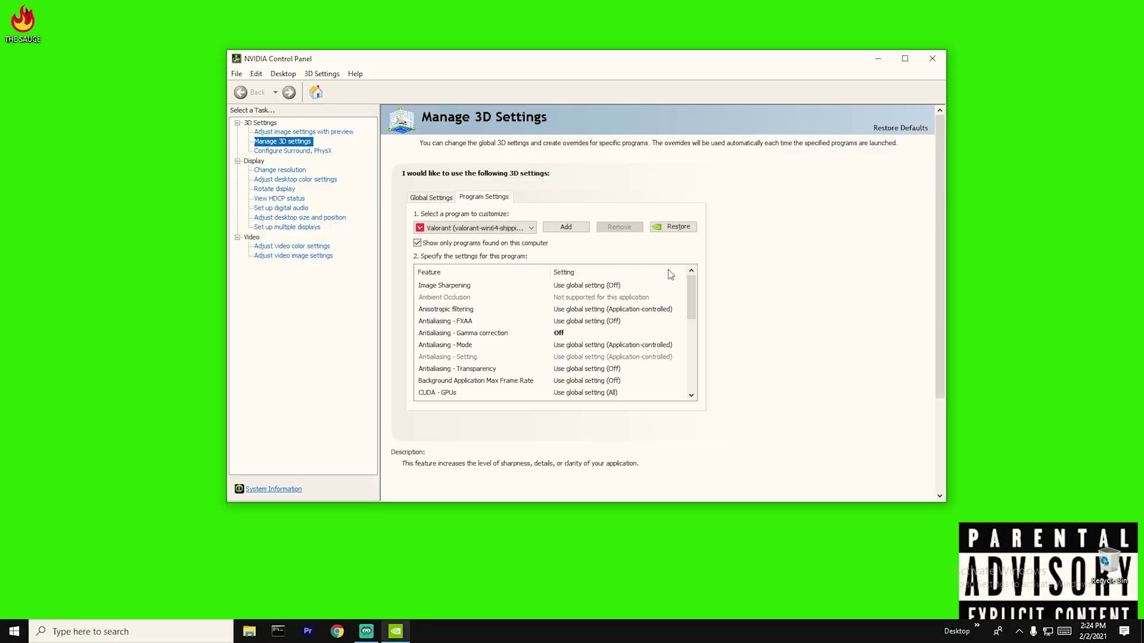
# Step: Leave Anisotropic filtering on the global setting in Valorant's NVIDIA profile and scroll the feature list
pyautogui.click(690, 283)
pyautogui.moveTo(680, 296)
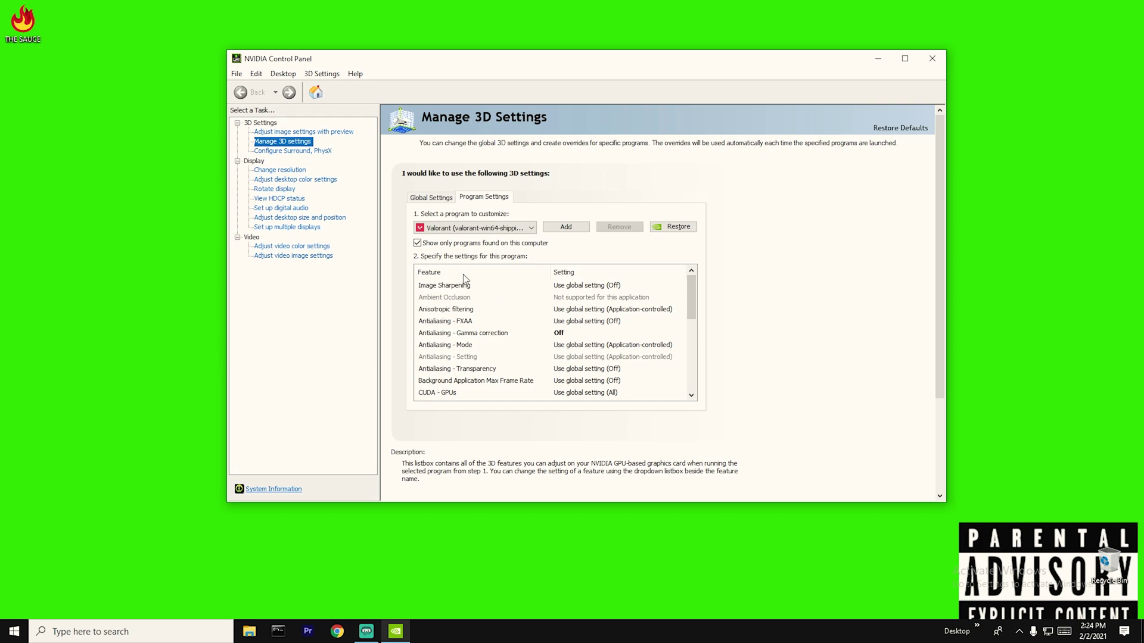
pyautogui.moveTo(457, 312)
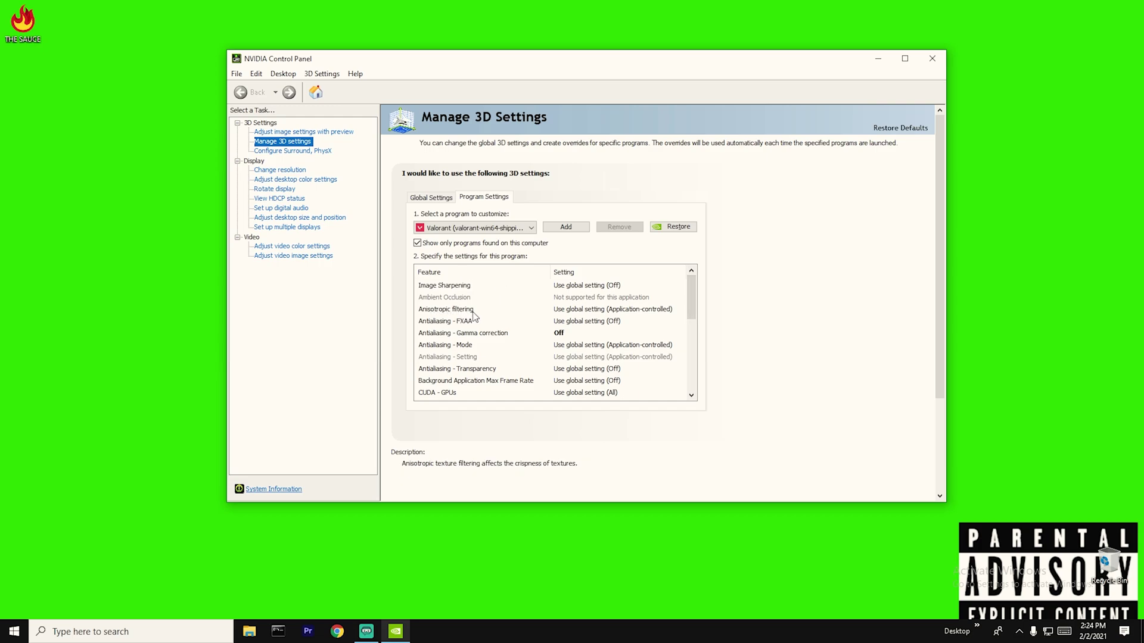
pyautogui.click(631, 310)
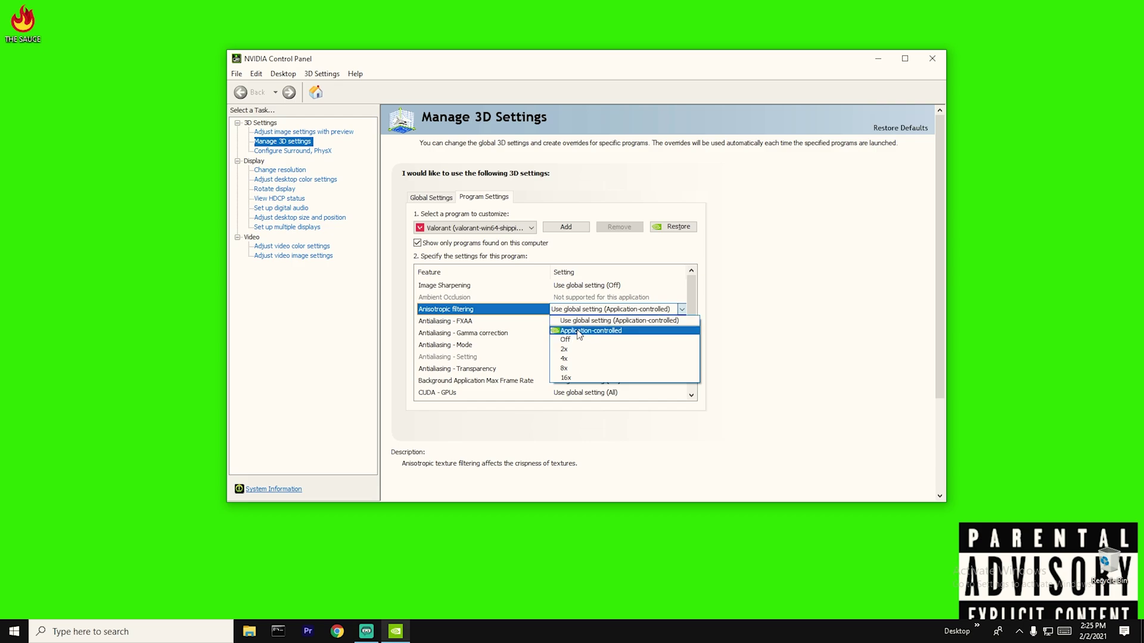
pyautogui.click(692, 293)
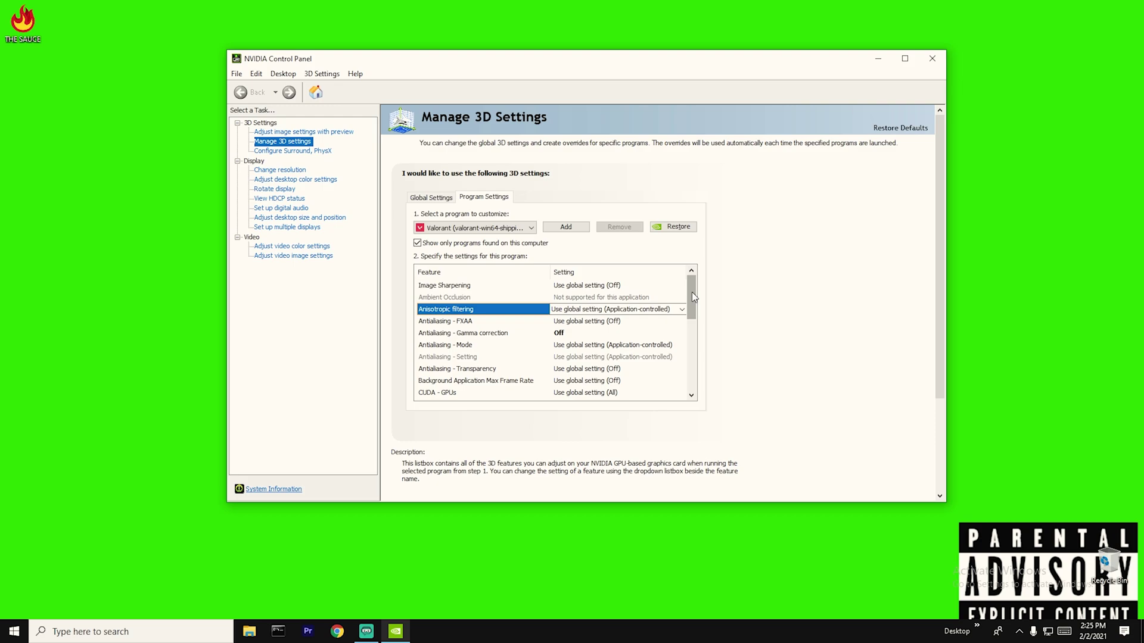
pyautogui.scroll(-1, 692, 296)
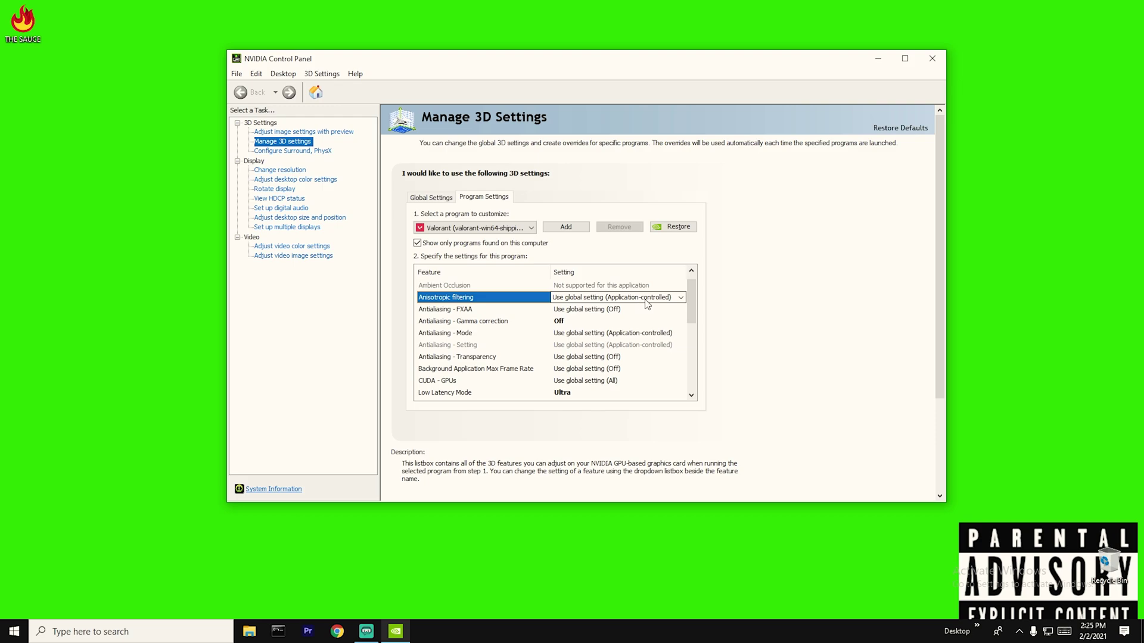
pyautogui.scroll(-2, 583, 311)
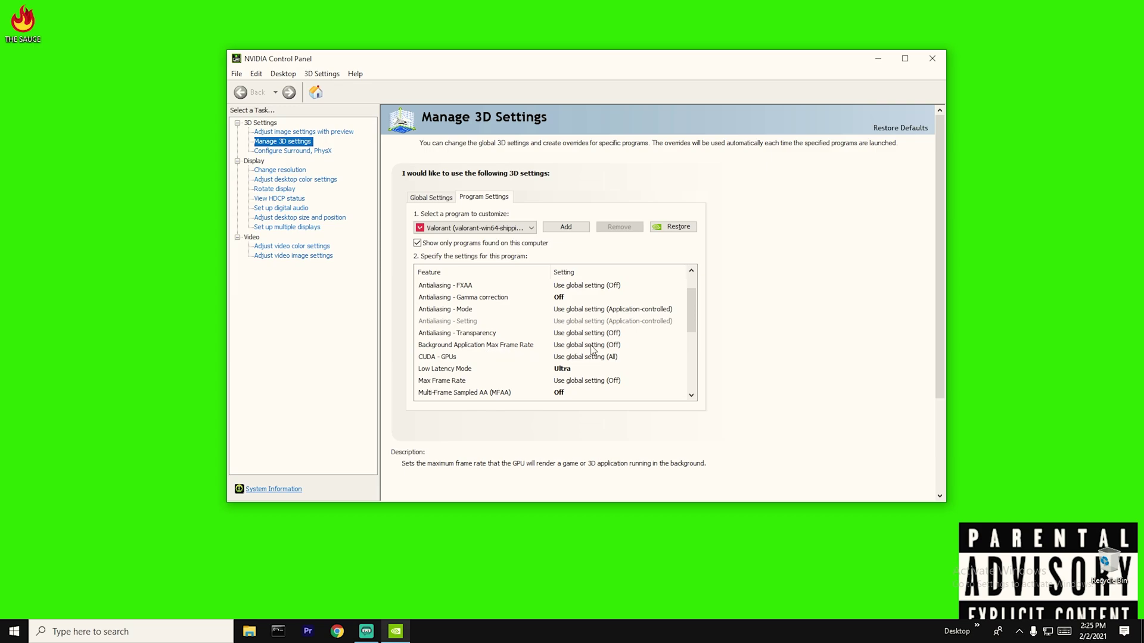
# Step: Keep Low Latency Mode at Ultra in Valorant's NVIDIA program settings
pyautogui.moveTo(692, 312); pyautogui.dragTo(697, 328)
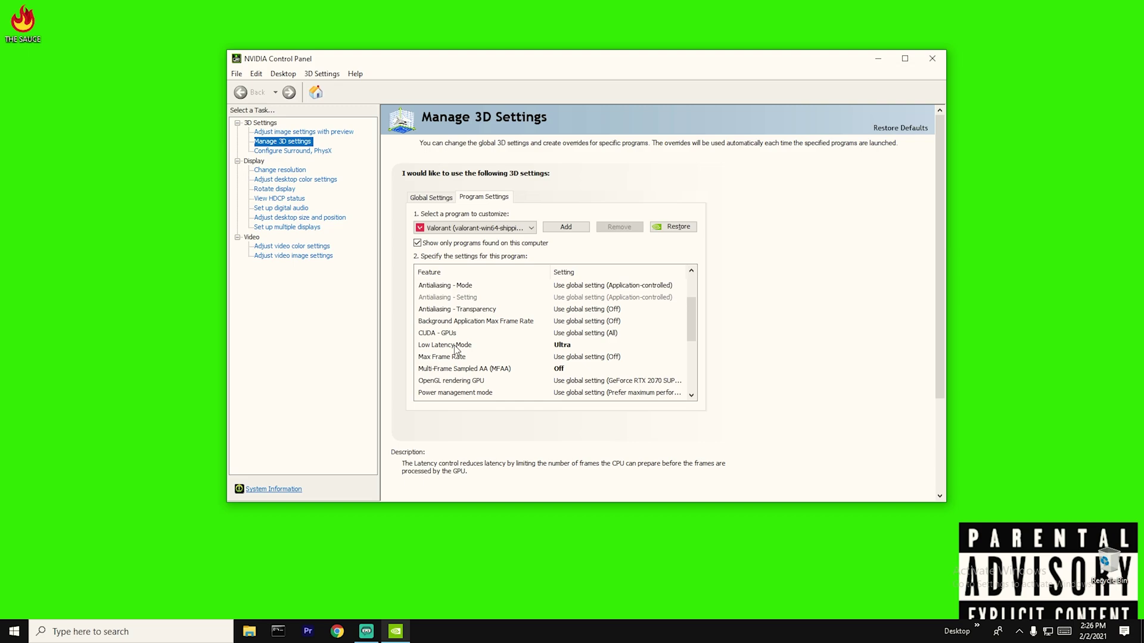
pyautogui.click(558, 345)
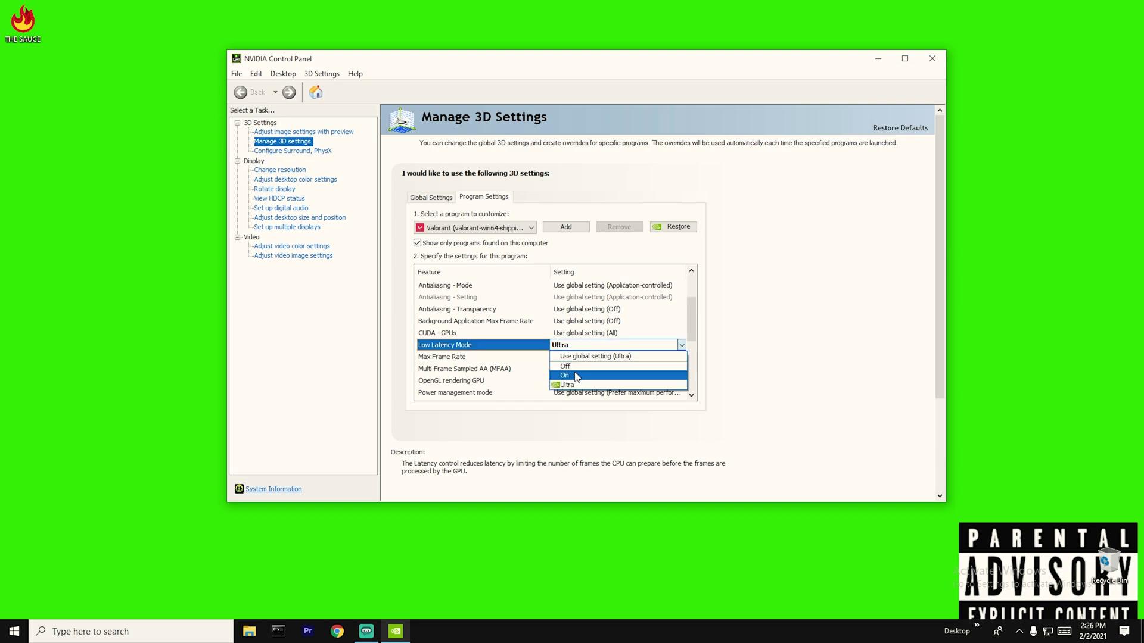
pyautogui.click(691, 314)
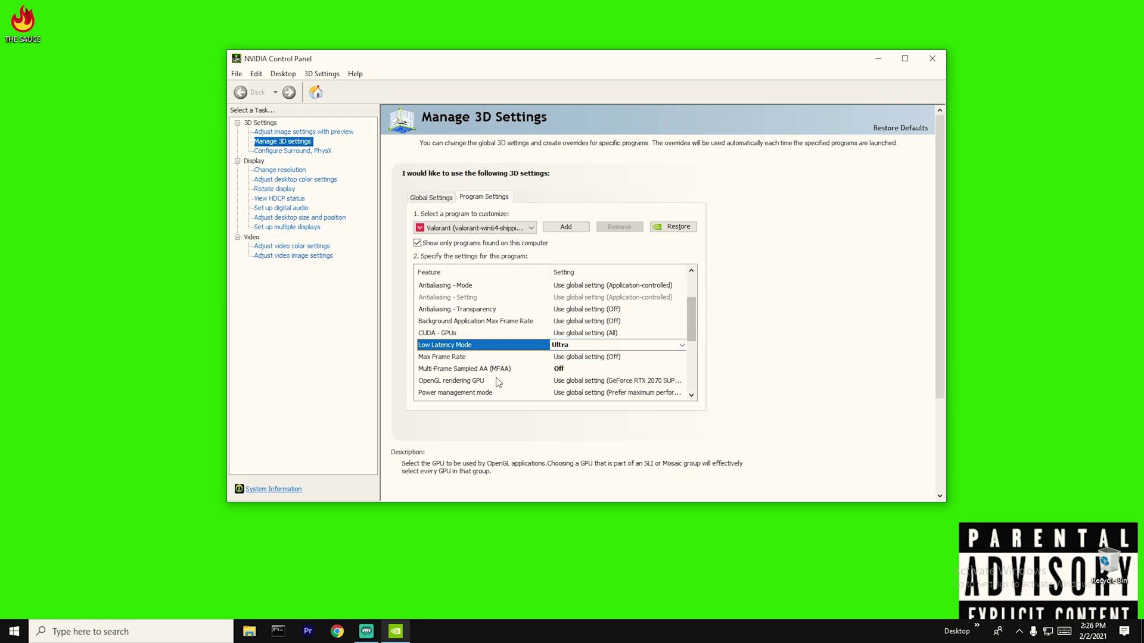
# Step: Turn Shader Cache On and look over the remaining texture filtering settings
pyautogui.scroll(-1, 463, 361)
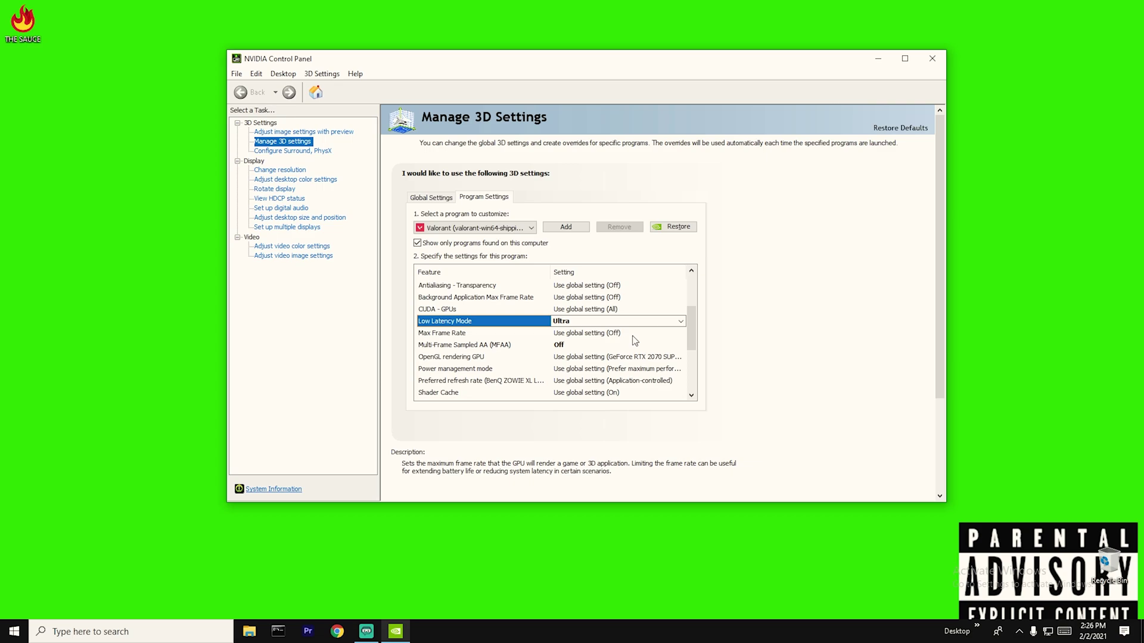
pyautogui.scroll(-1, 460, 341)
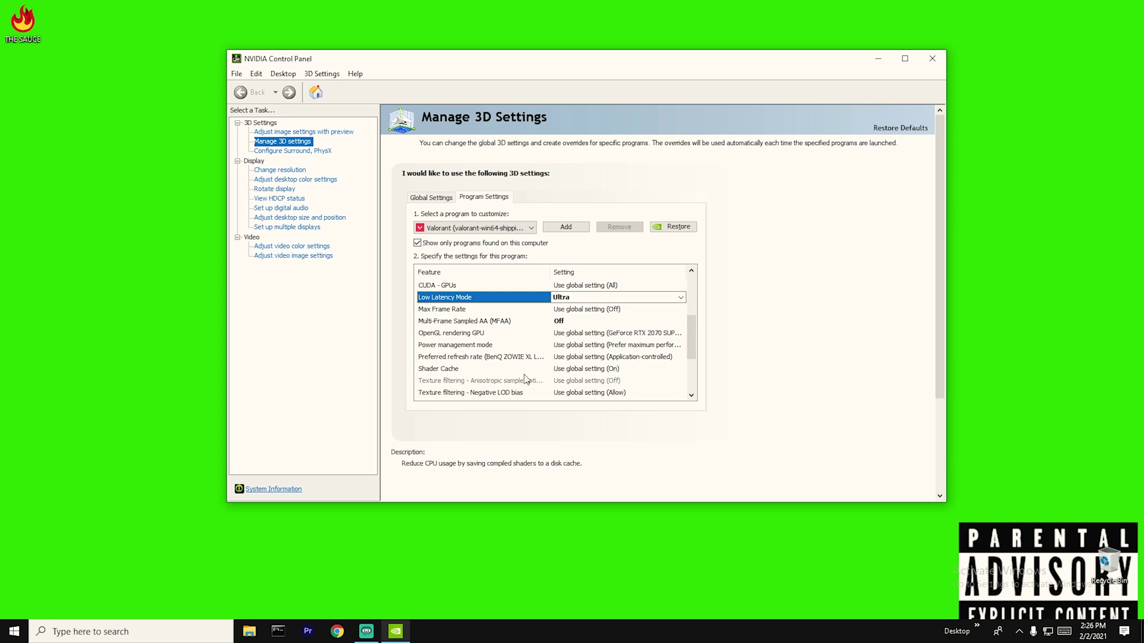
pyautogui.click(610, 371)
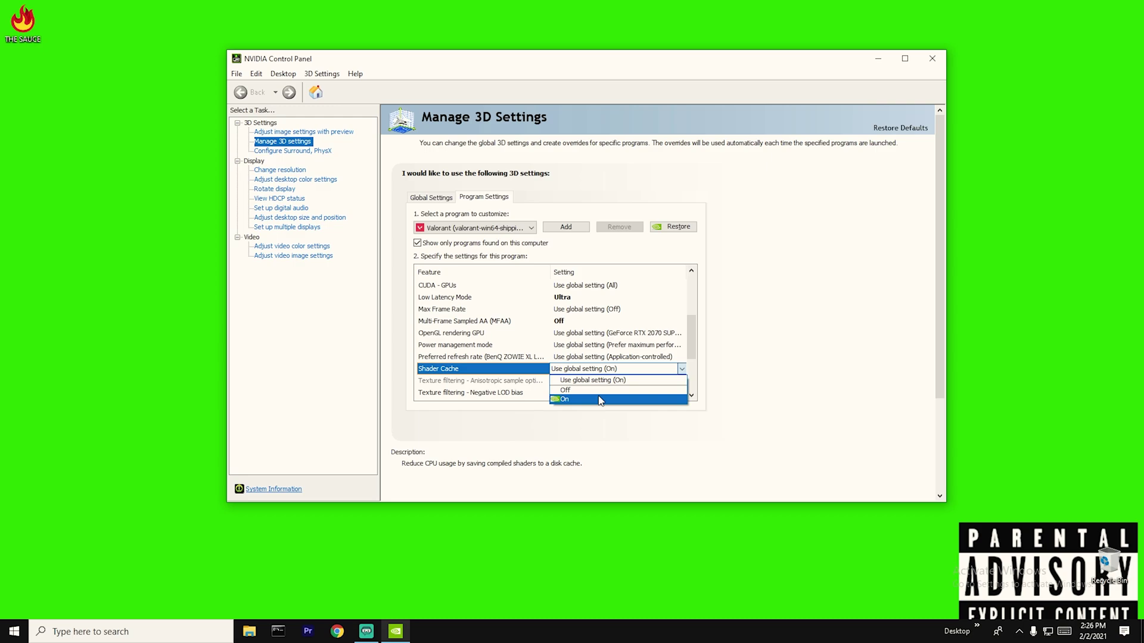
pyautogui.click(600, 399)
pyautogui.scroll(-1, 698, 356)
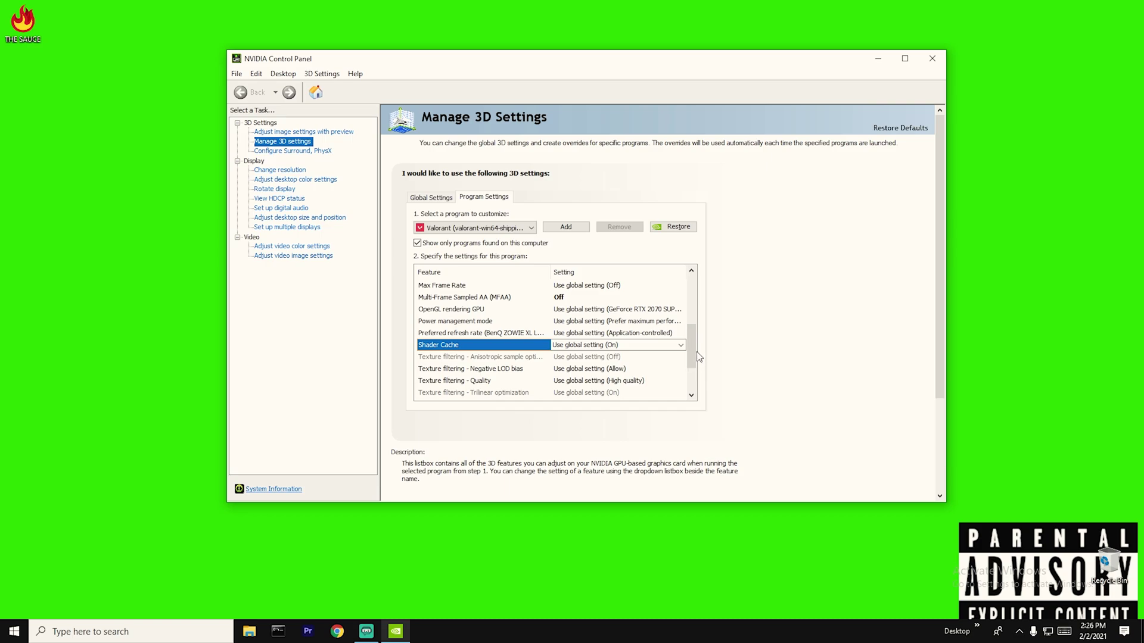
pyautogui.moveTo(690, 351); pyautogui.dragTo(699, 360)
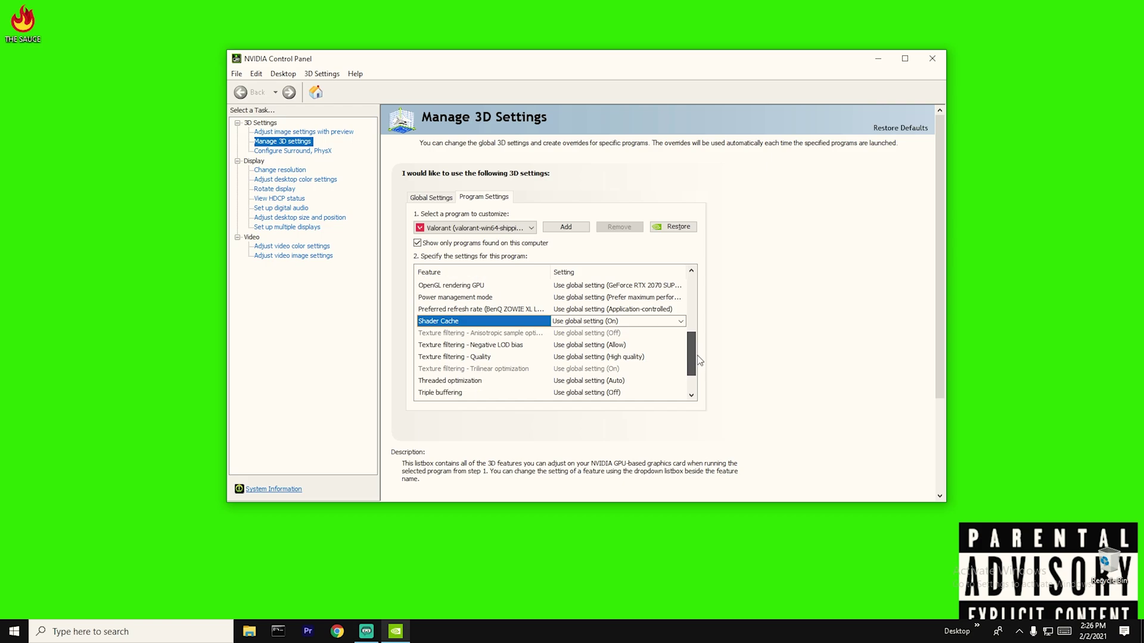
pyautogui.moveTo(699, 360); pyautogui.dragTo(695, 357)
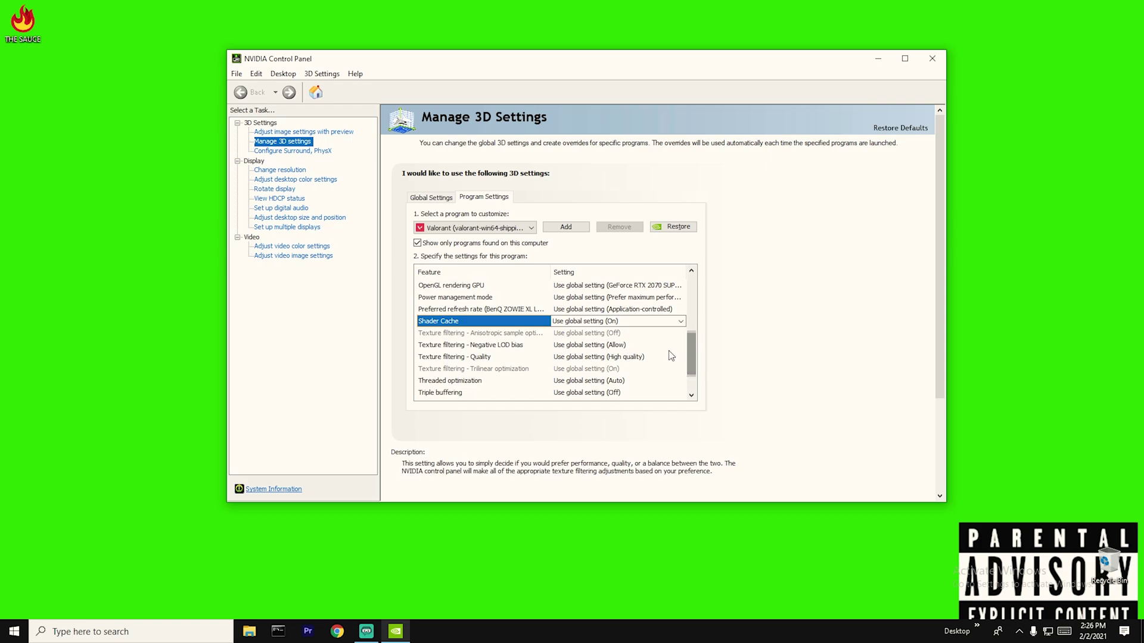
pyautogui.click(612, 349)
pyautogui.click(612, 350)
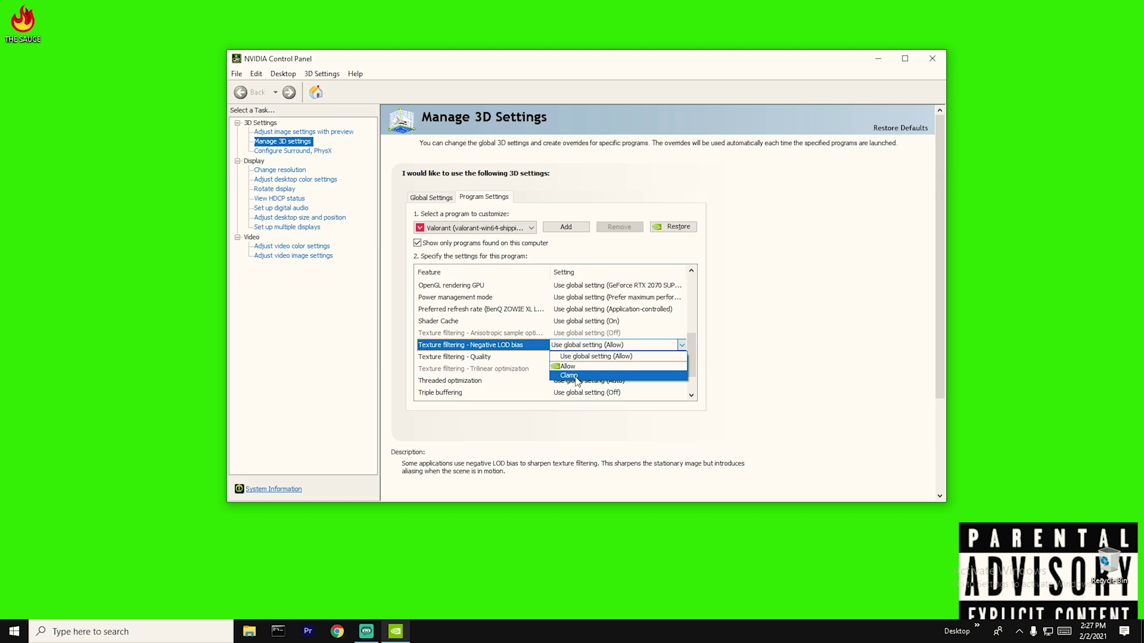
pyautogui.click(692, 352)
pyautogui.click(464, 357)
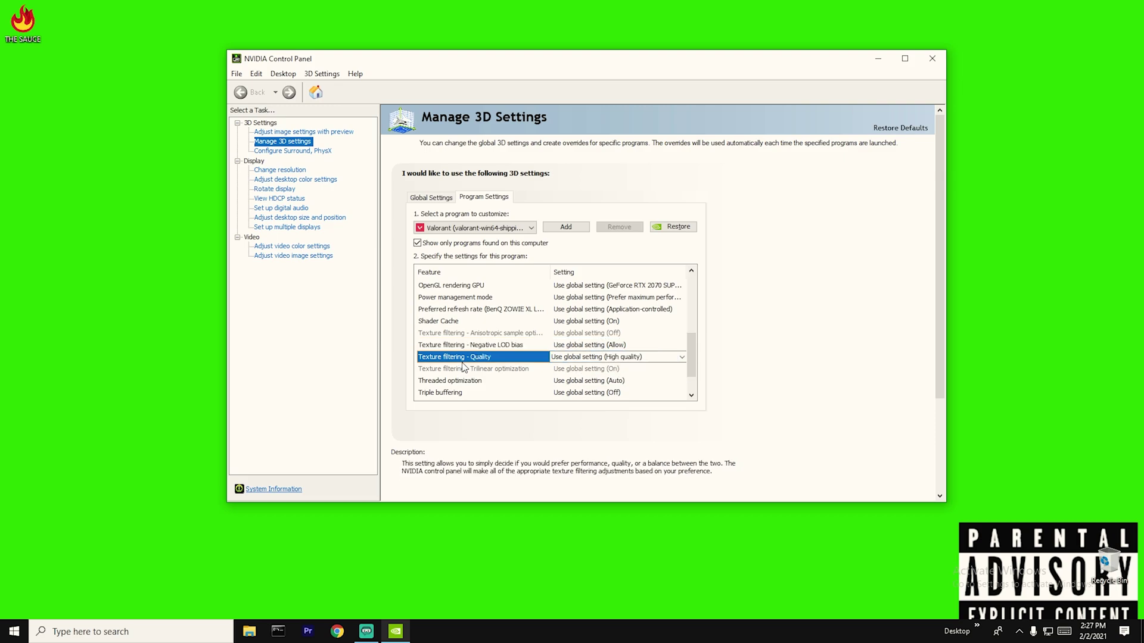
pyautogui.click(592, 359)
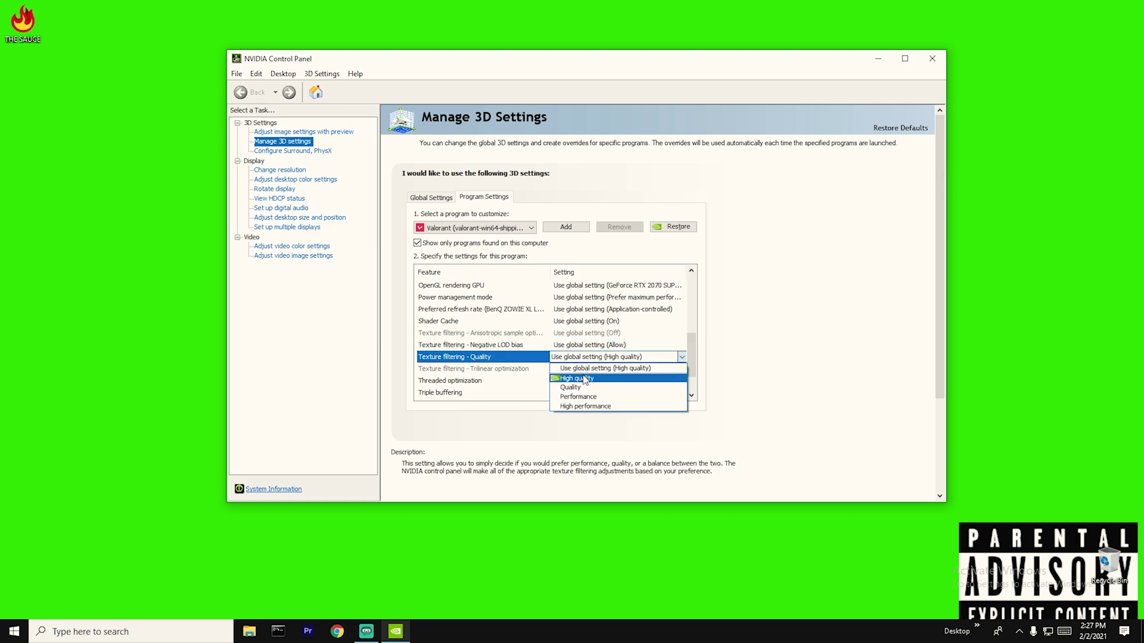
pyautogui.click(692, 340)
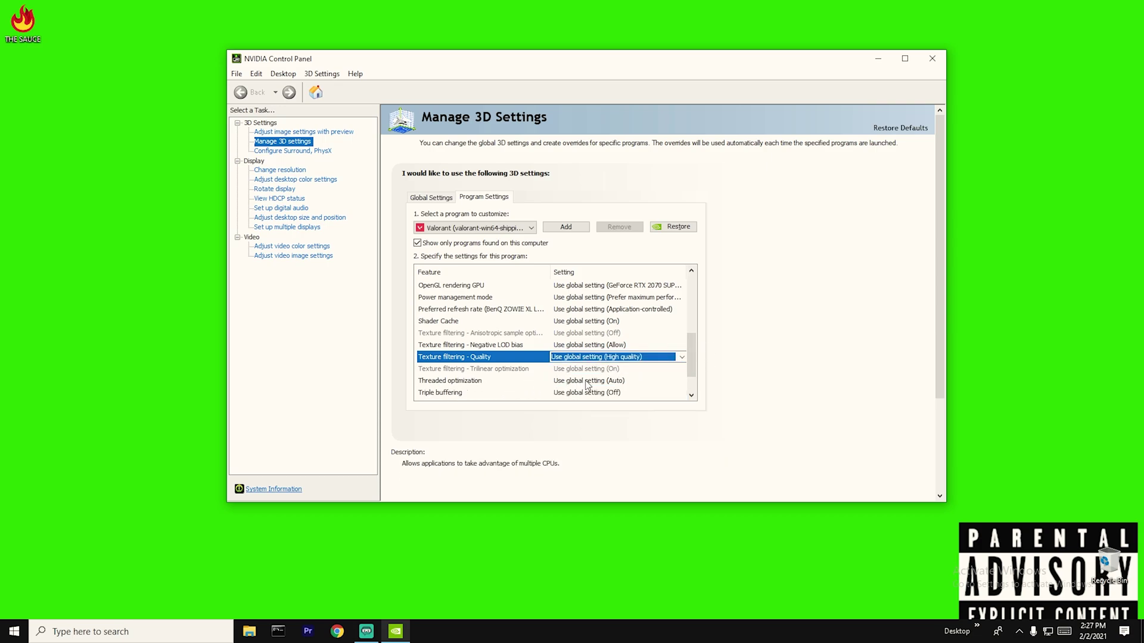
pyautogui.scroll(-1, 447, 385)
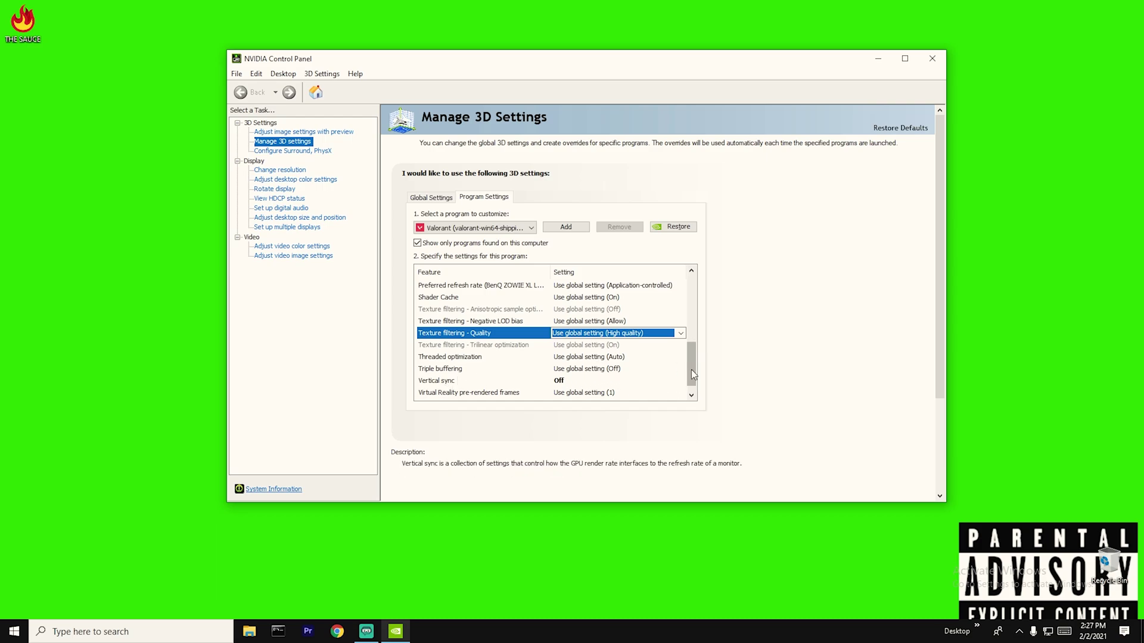
pyautogui.scroll(-1, 540, 398)
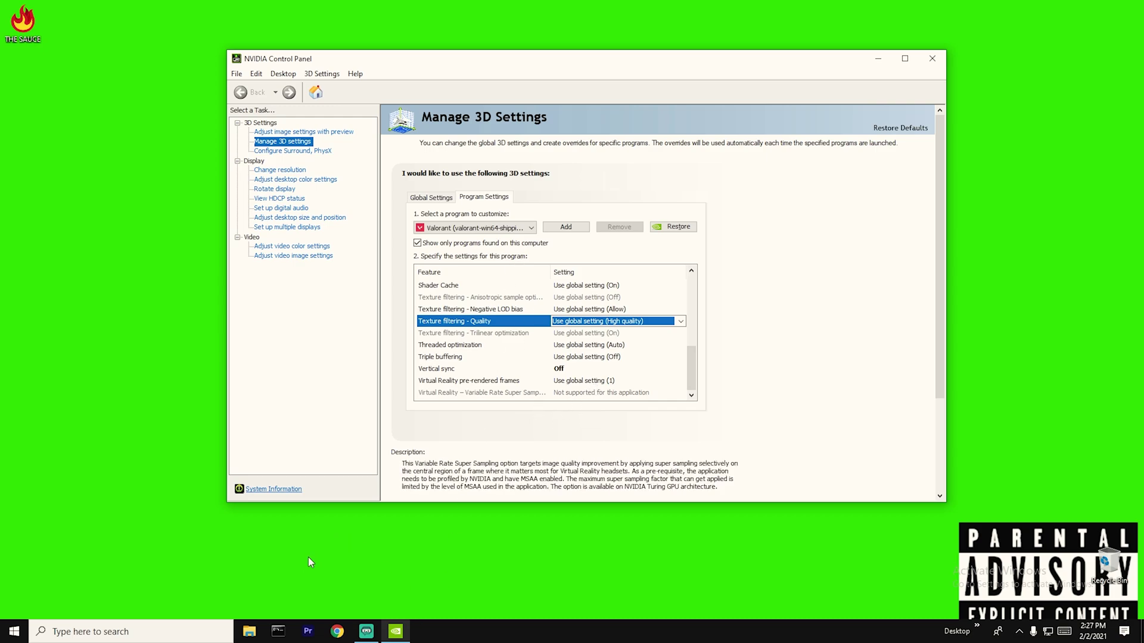
pyautogui.click(249, 631)
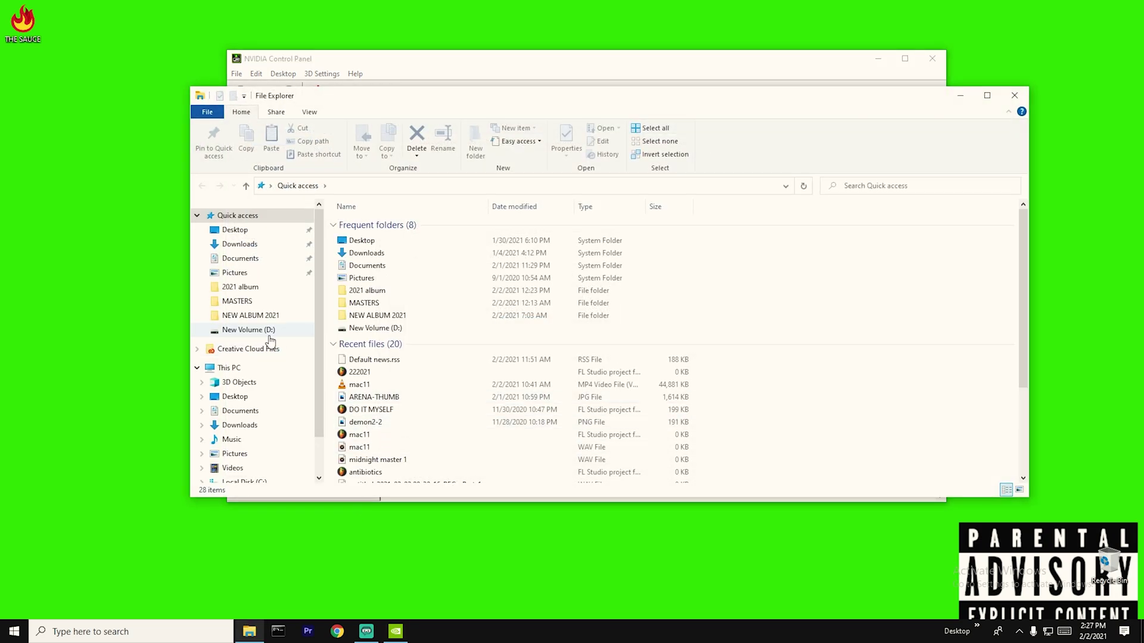
# Step: Navigate to C:\Riot Games\VALORANT\live\ShooterGame\Binaries\Win64, after a brief look in Riot Client
pyautogui.click(245, 481)
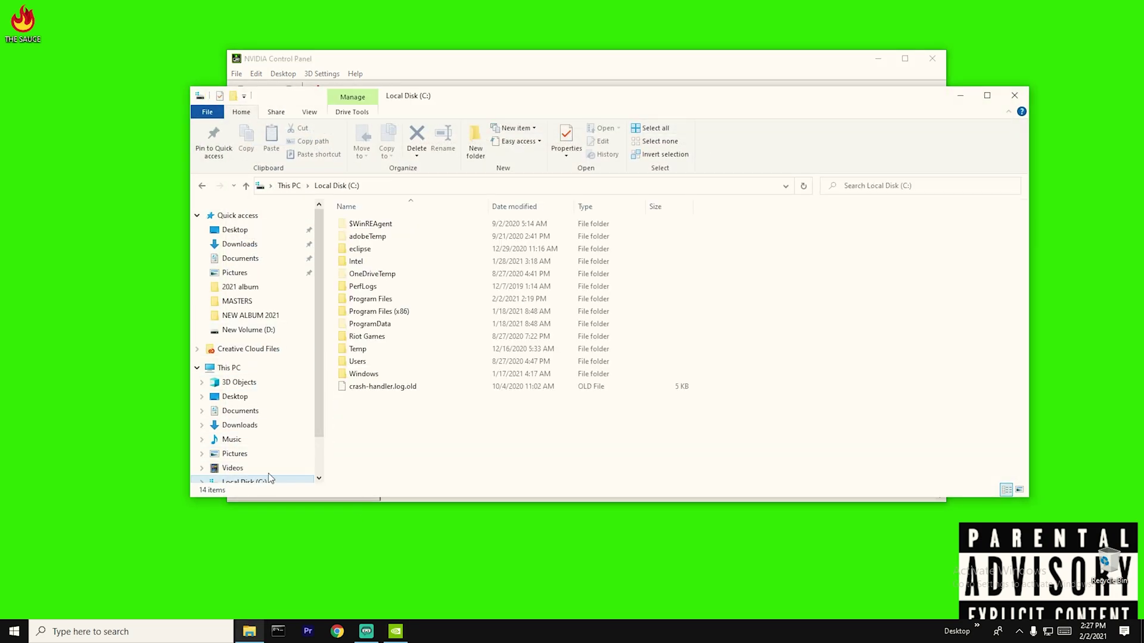
pyautogui.click(374, 338)
pyautogui.doubleClick(374, 337)
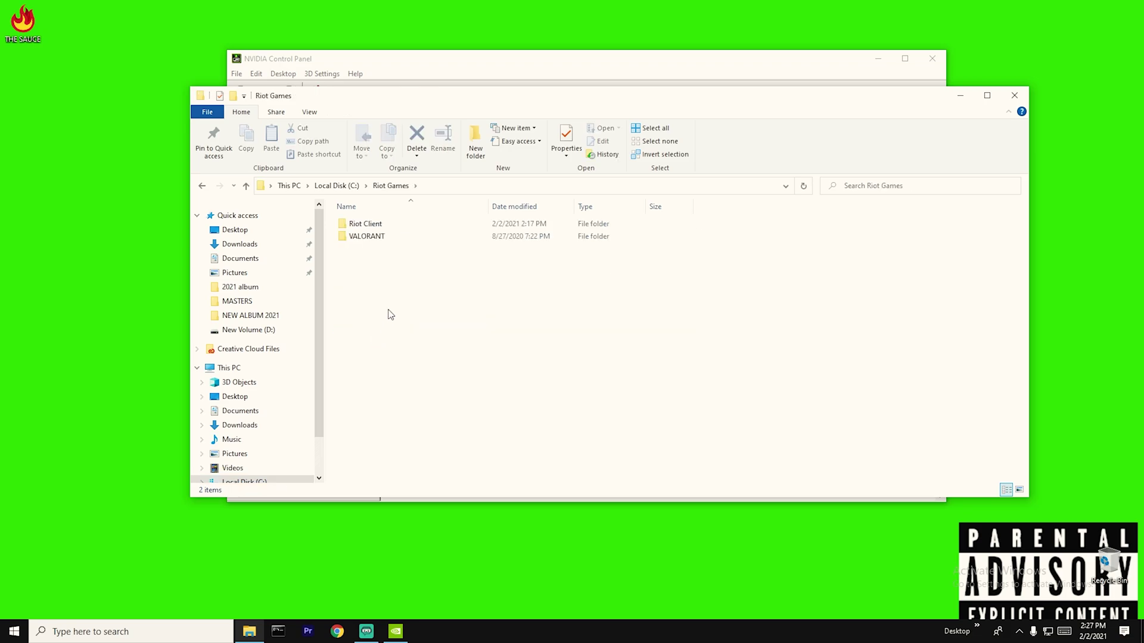
pyautogui.doubleClick(392, 238)
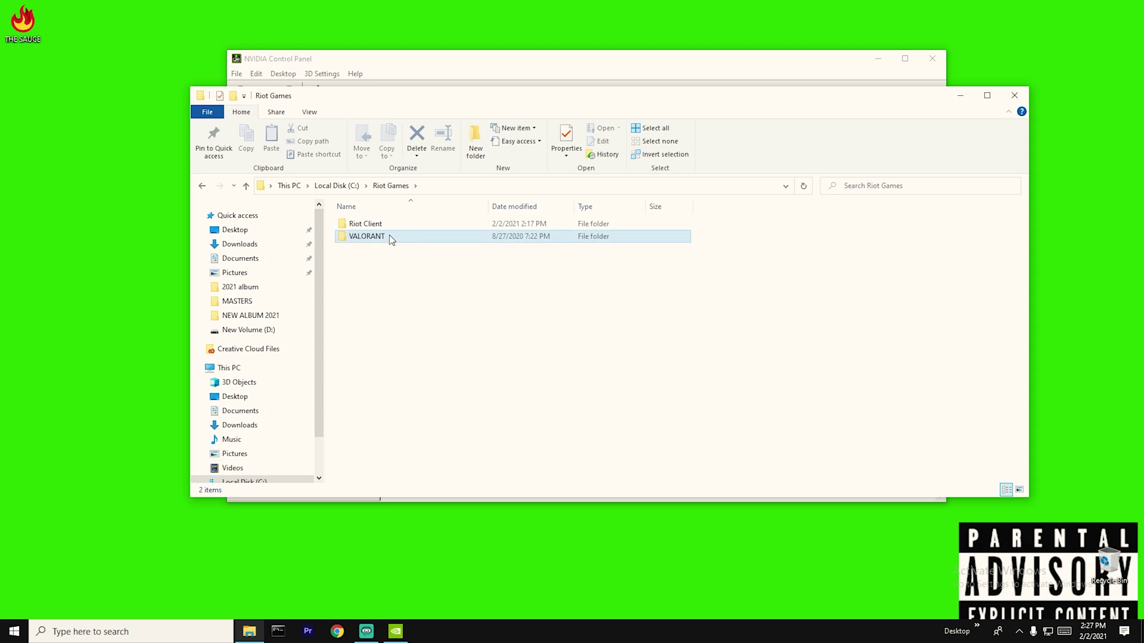
pyautogui.click(398, 190)
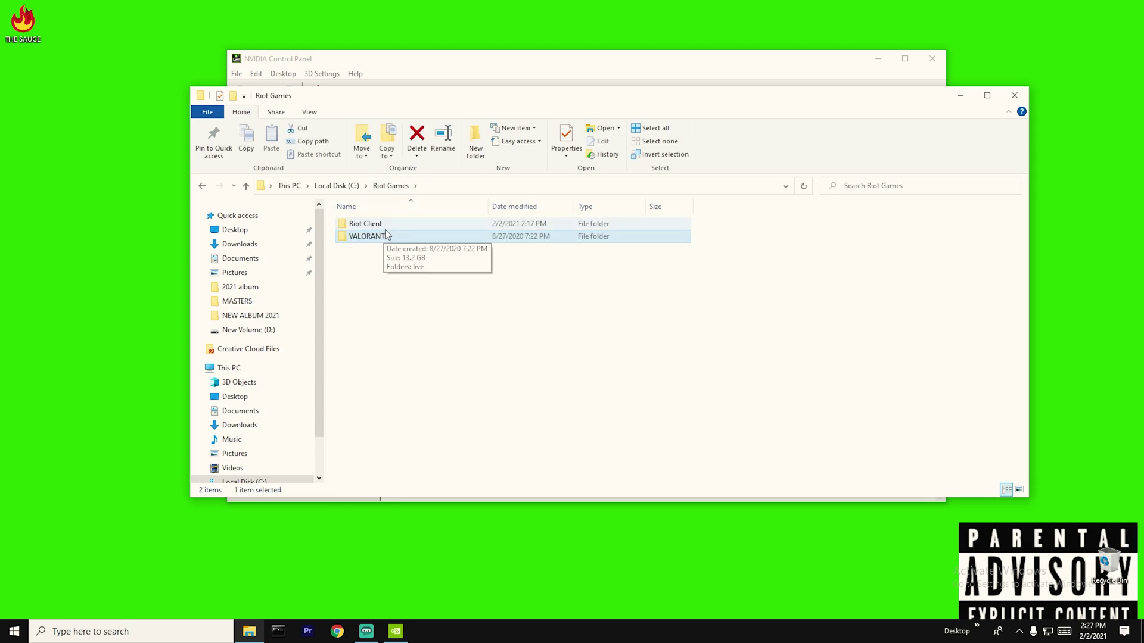
pyautogui.doubleClick(383, 224)
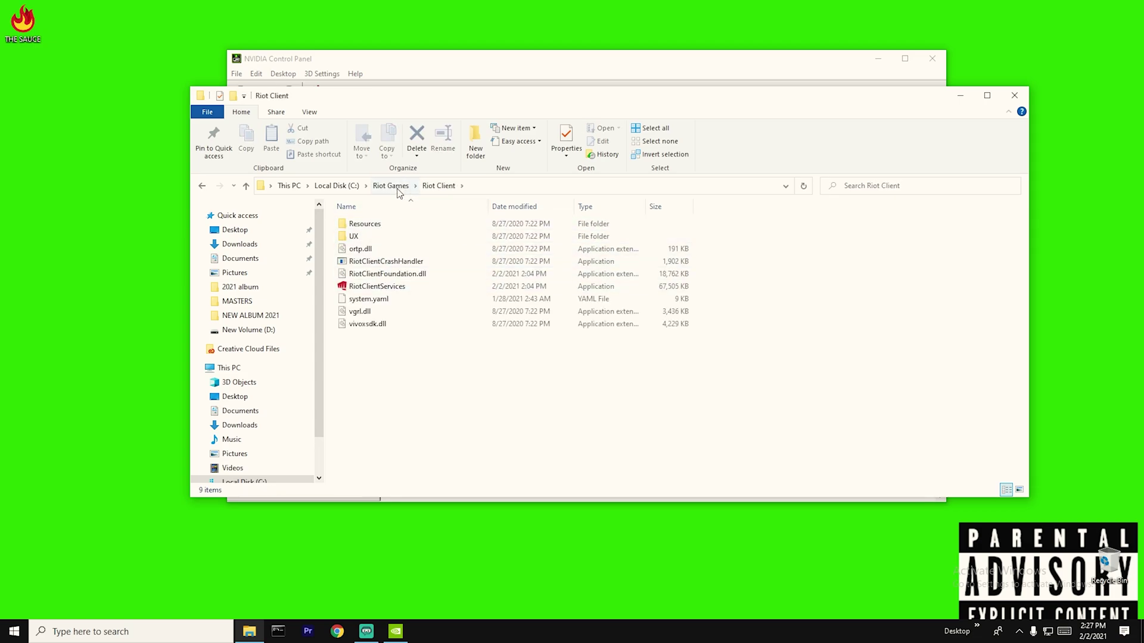
pyautogui.click(391, 185)
pyautogui.doubleClick(373, 236)
pyautogui.doubleClick(373, 224)
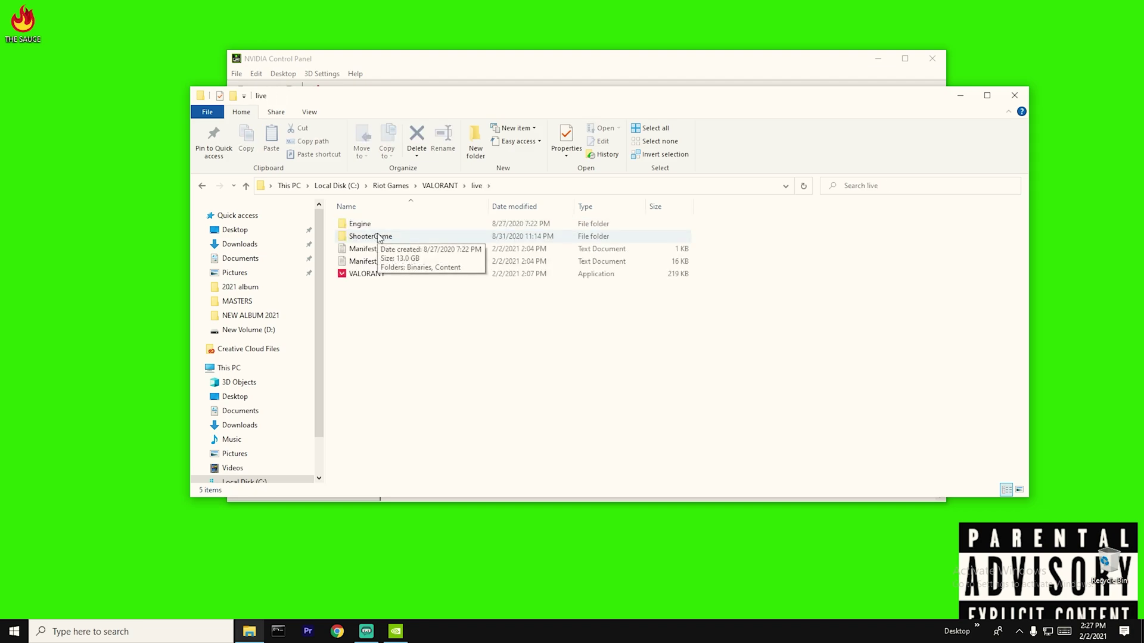
pyautogui.doubleClick(377, 236)
pyautogui.doubleClick(371, 225)
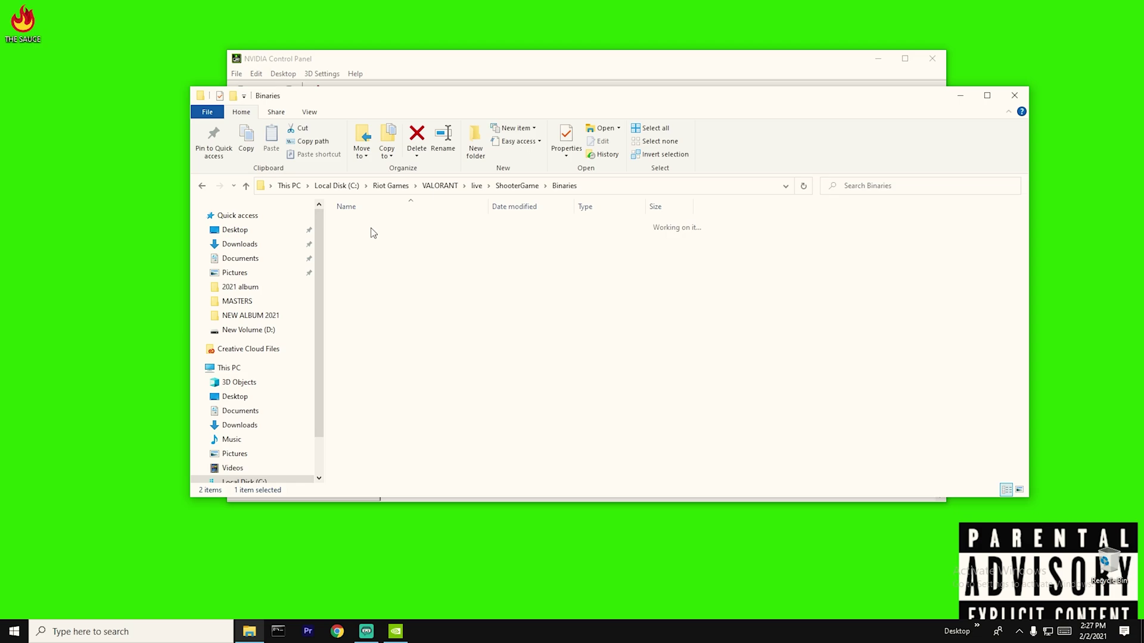
pyautogui.doubleClick(377, 228)
# Step: Show the Compatibility tab of VALORANT-Win64-Shipping's Properties
pyautogui.scroll(-10, 398, 351)
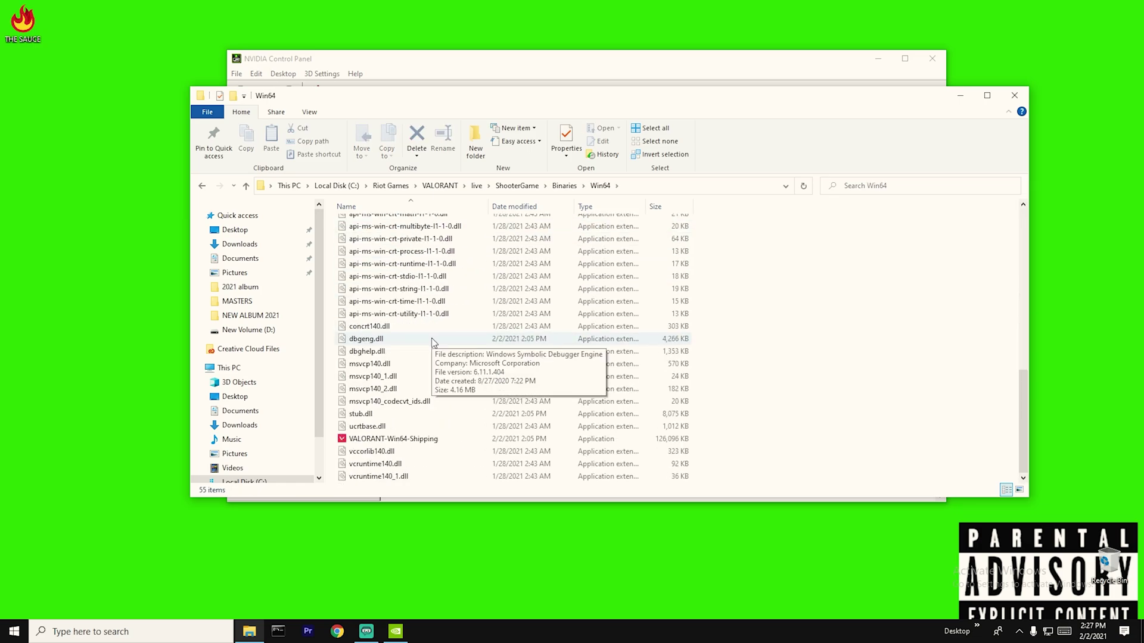
pyautogui.rightClick(405, 436)
pyautogui.click(435, 418)
pyautogui.click(515, 329)
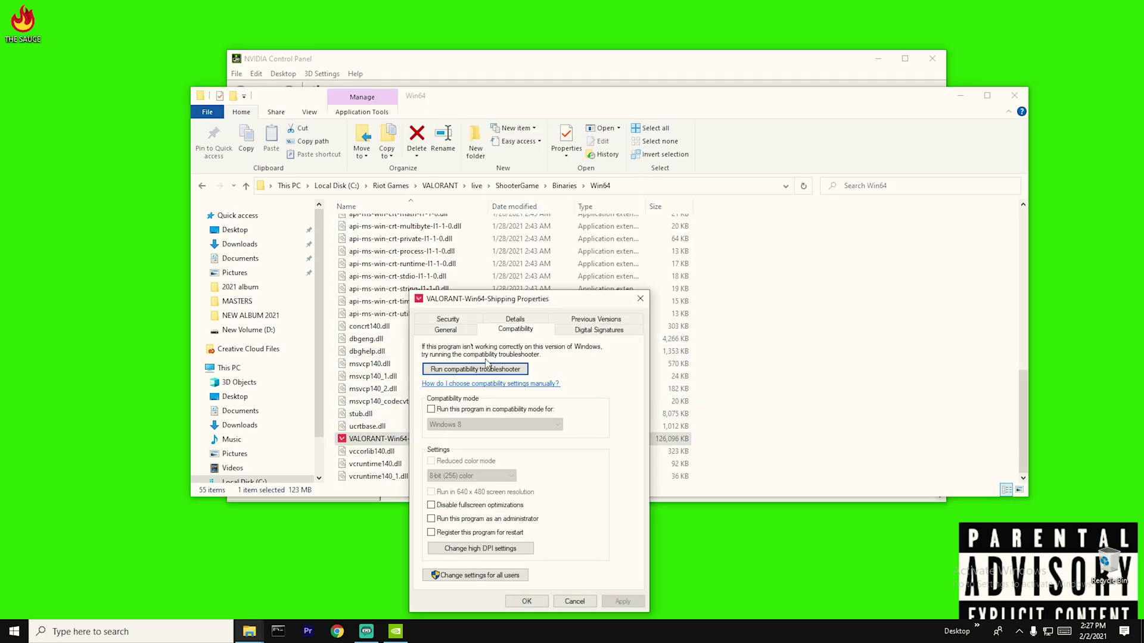
# Step: Leave Disable fullscreen optimizations unchecked and cancel the Properties dialog without saving
pyautogui.click(432, 506)
pyautogui.click(432, 505)
pyautogui.click(574, 602)
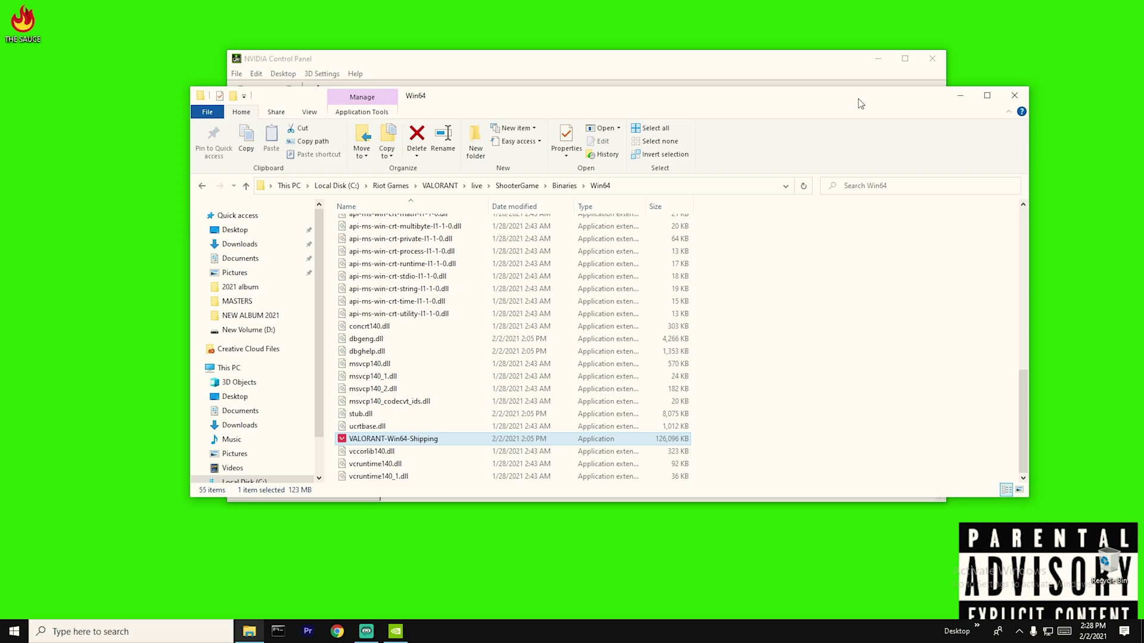
# Step: Show This PC to check free space: 262 GB on C: and 112 GB on D:
pyautogui.click(228, 368)
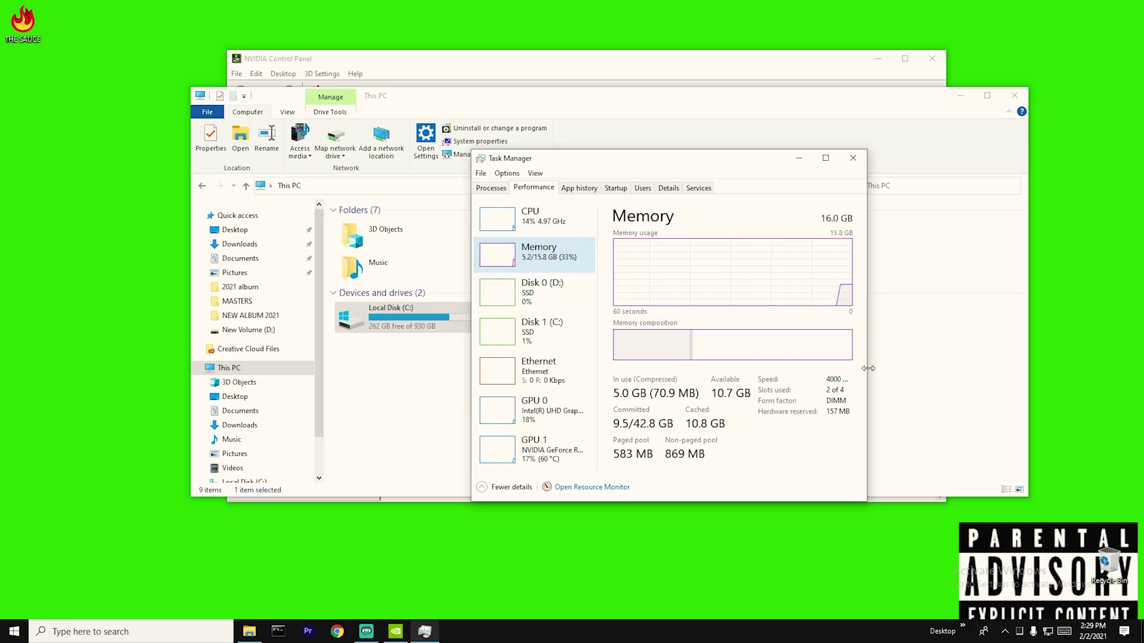
# Step: Widen Task Manager to read the 16.0 GB RAM speed of 4000 MHz
pyautogui.moveTo(864, 372); pyautogui.dragTo(993, 372)
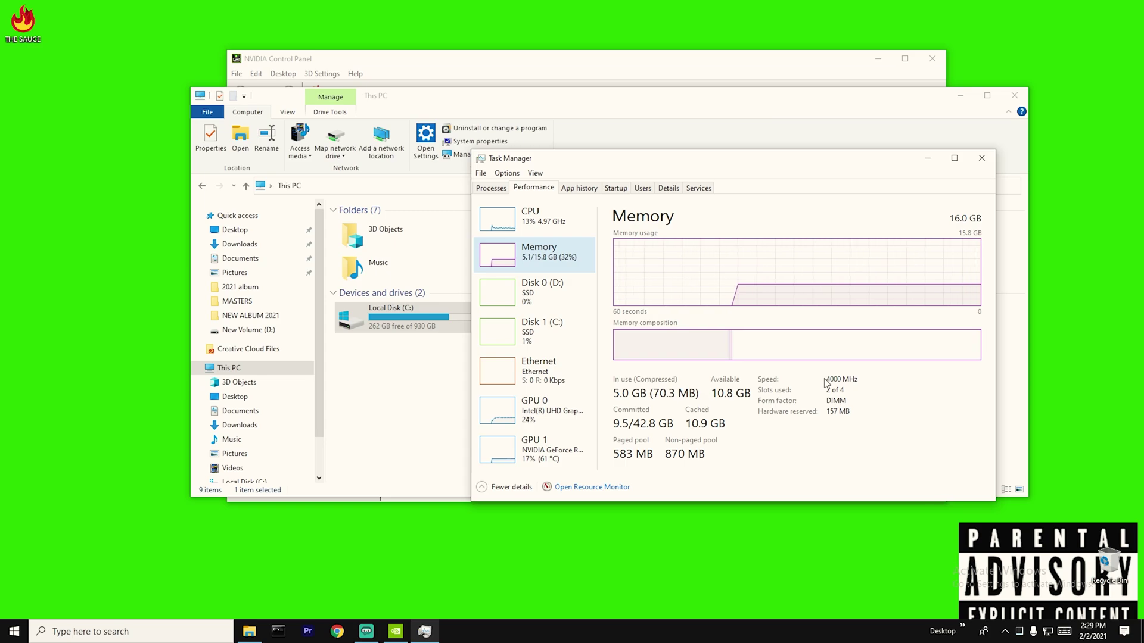
# Step: Show the CPU page to check the i9-9900K running at 4.97 GHz
pyautogui.click(549, 225)
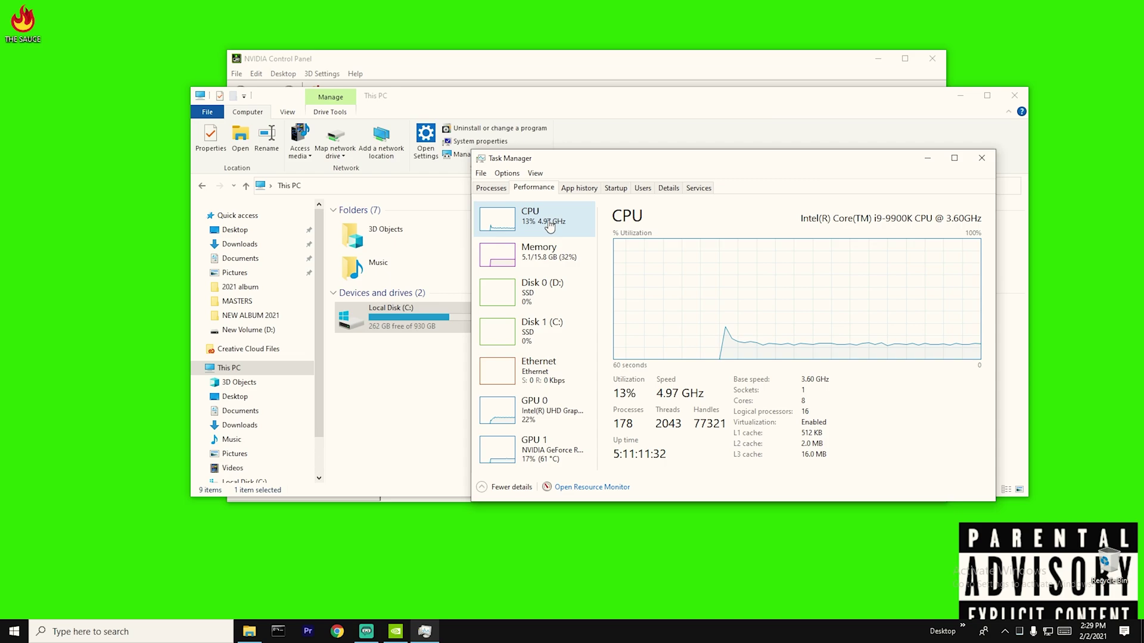